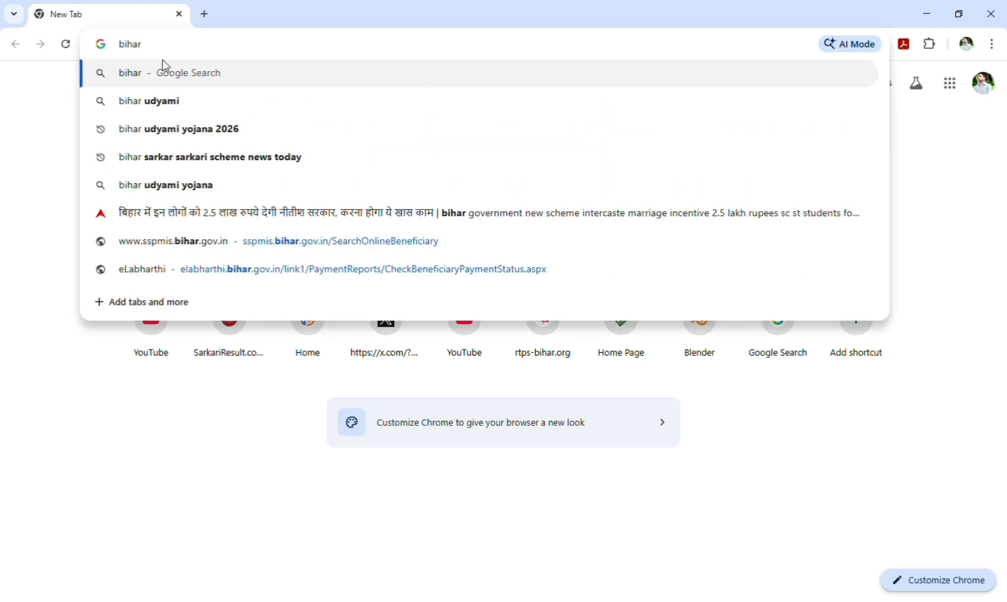
# Search for "bihar udyami yojana 2026" and open the Udyami Bihar portal from the results.
pyautogui.press('Down')
pyautogui.press('Down')
pyautogui.press('Return')
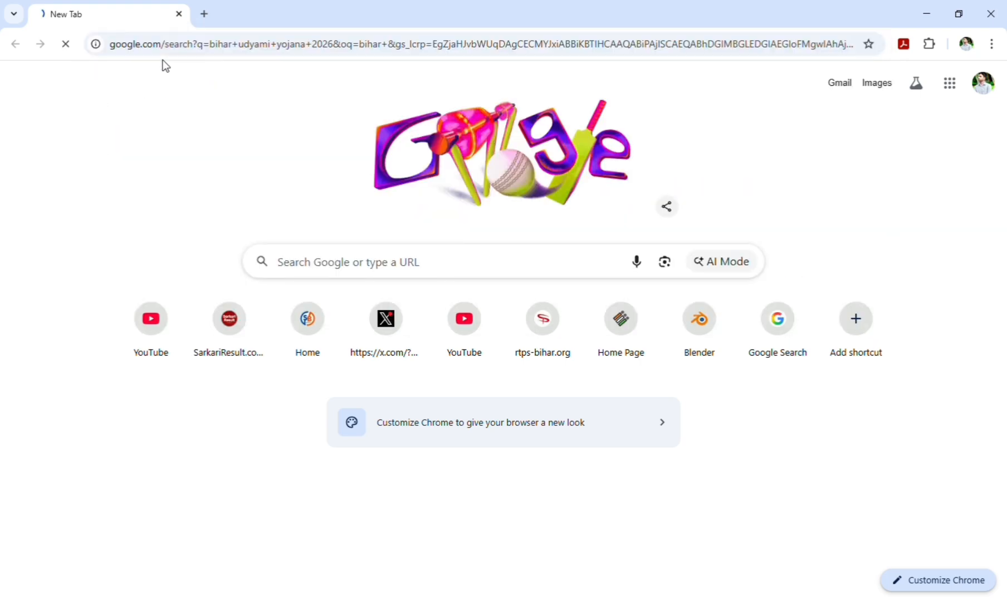
pyautogui.click(149, 222)
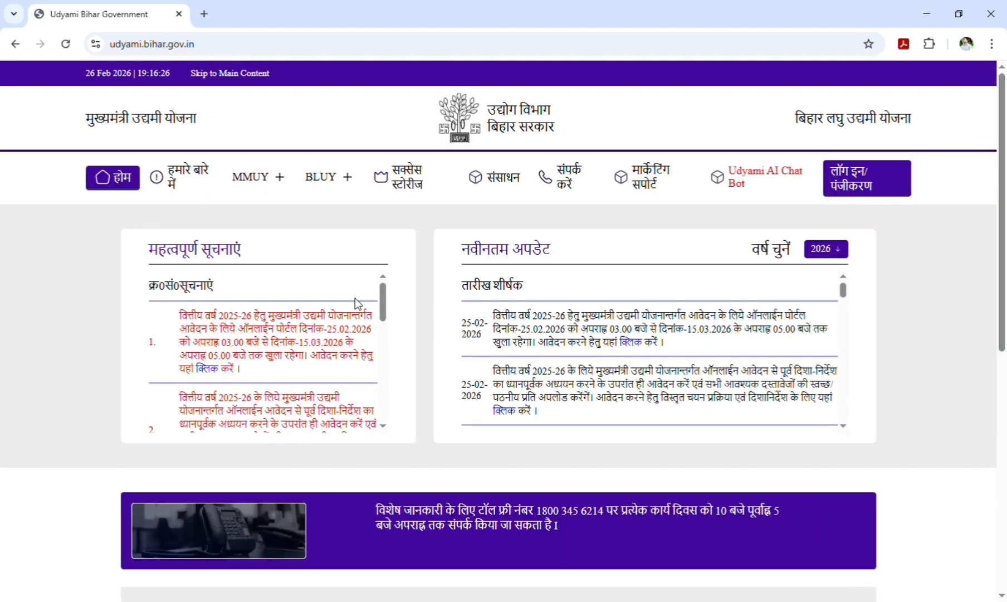
# Open the MMUY guidelines PDF from the scheme information section of the portal homepage.
pyautogui.scroll(-3, 439, 329)
pyautogui.scroll(-4, 439, 325)
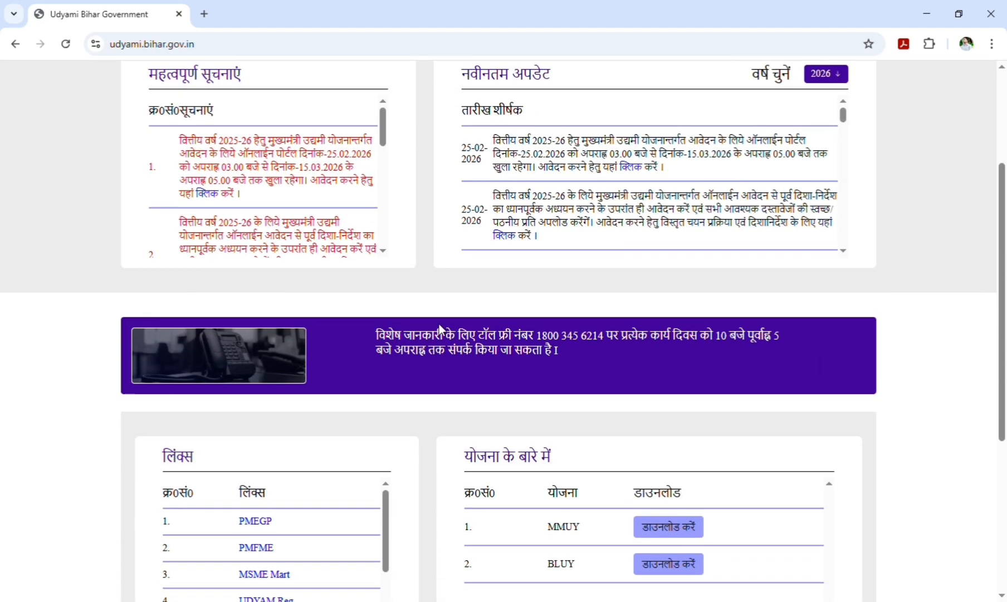
pyautogui.click(661, 352)
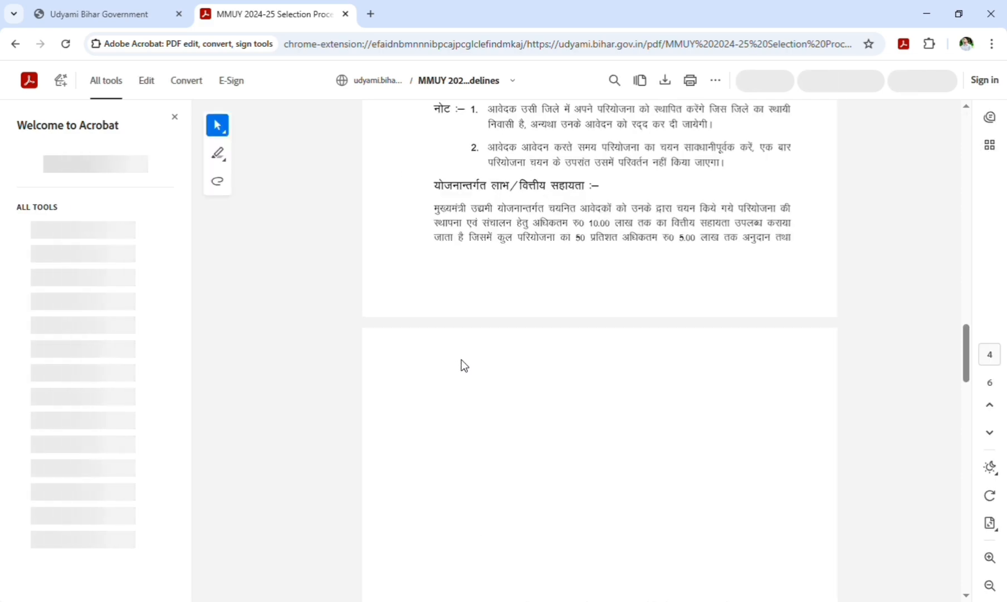
# Read the scheme's objective and the project lists for categories A, B and C in the MMUY guidelines.
pyautogui.scroll(1, 496, 342)
pyautogui.scroll(20, 496, 342)
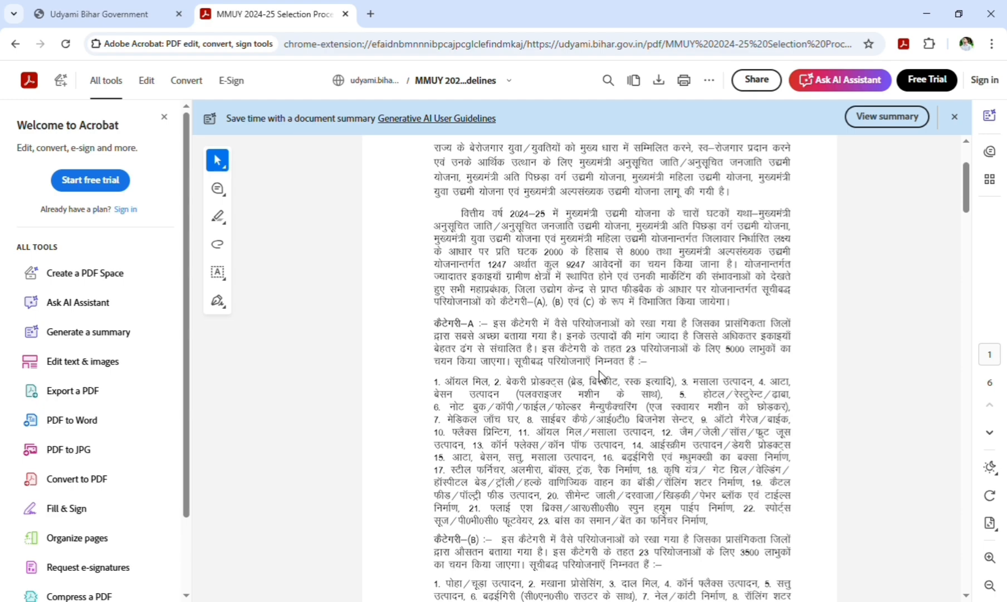
pyautogui.scroll(-2, 602, 390)
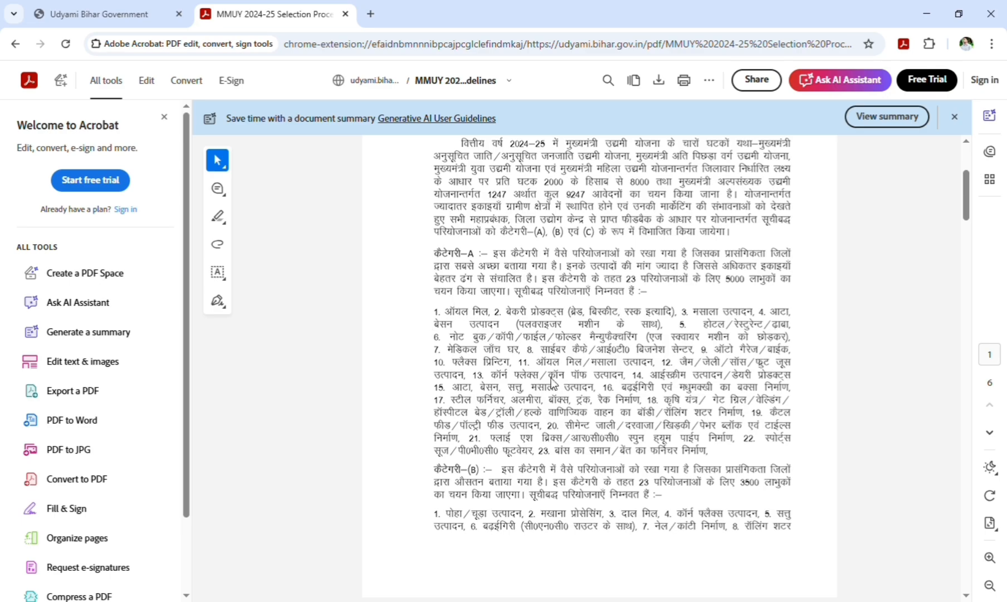
pyautogui.scroll(1, 562, 397)
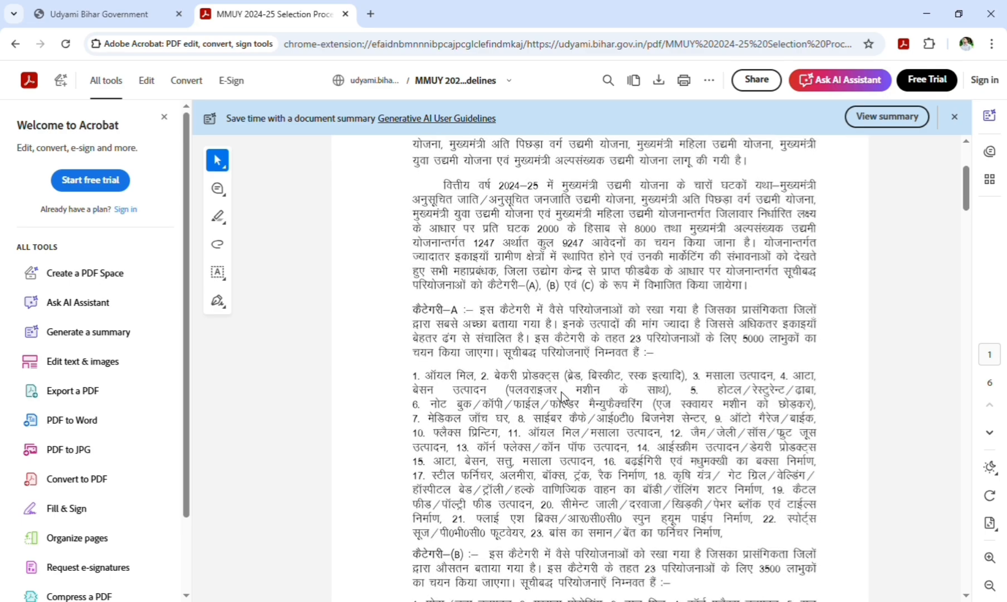
pyautogui.scroll(2, 562, 397)
pyautogui.scroll(3, 562, 397)
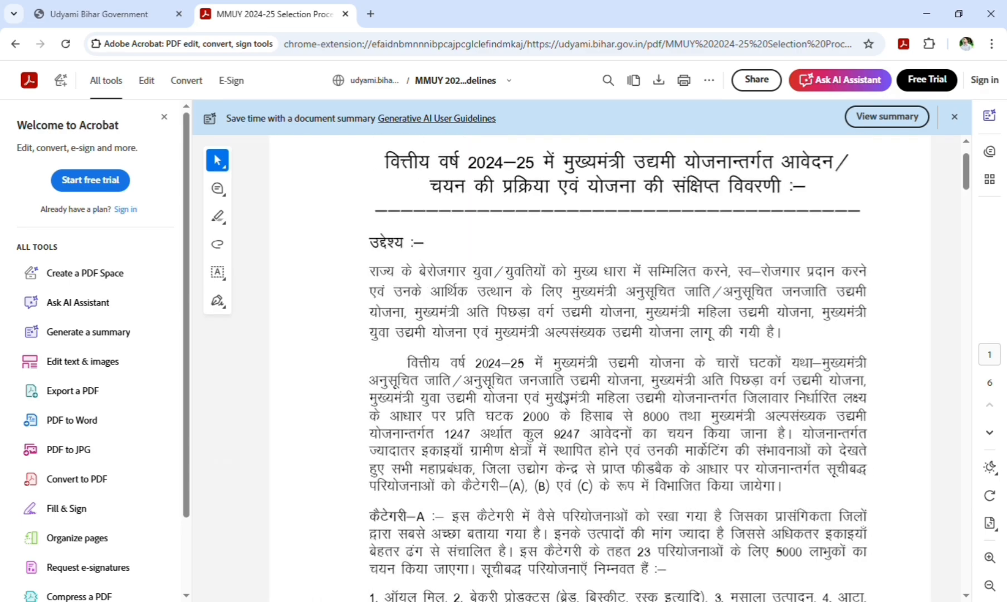
pyautogui.scroll(-5, 562, 397)
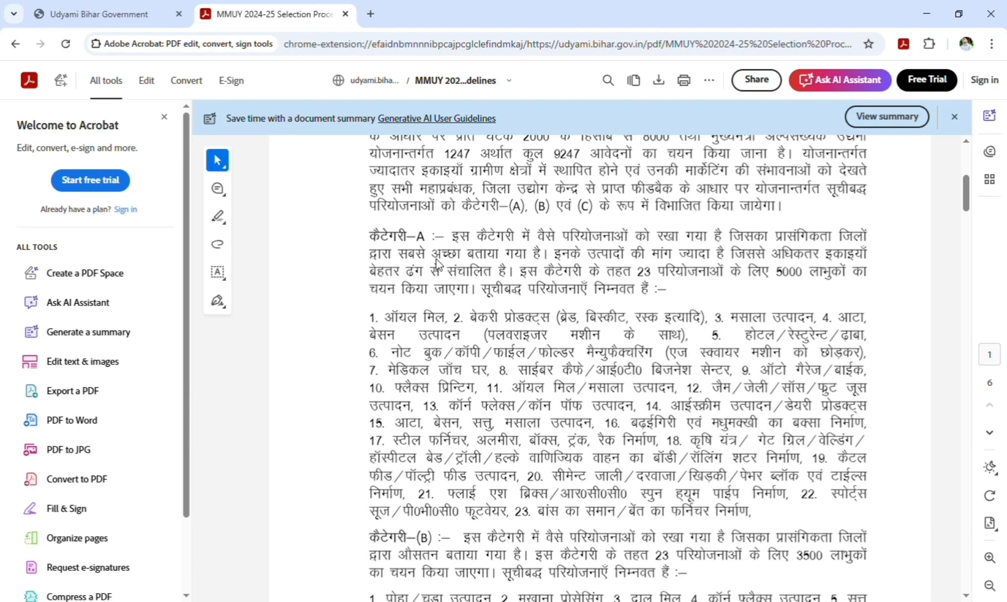
pyautogui.scroll(-1, 495, 341)
pyautogui.scroll(-3, 495, 341)
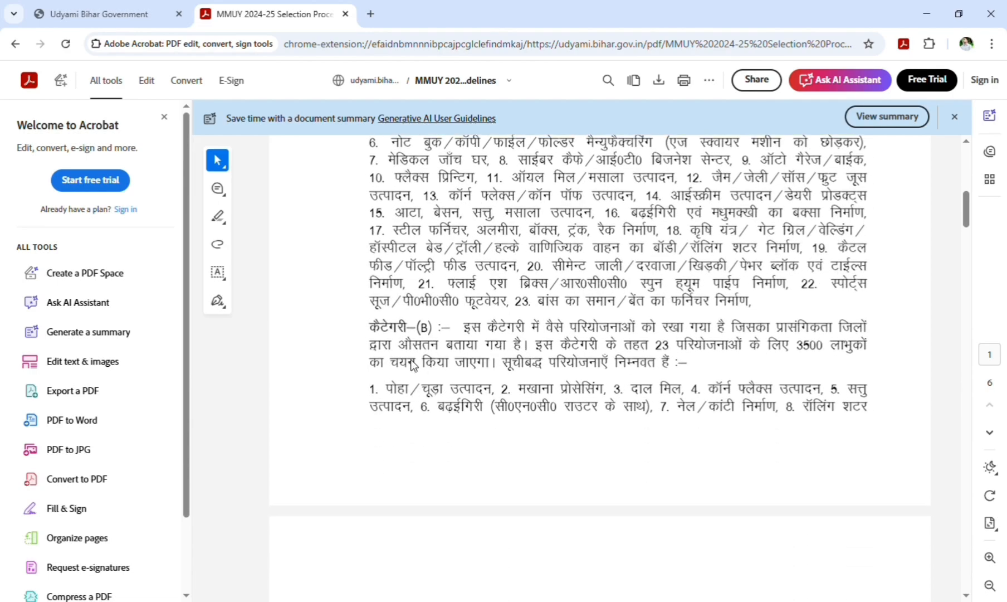
pyautogui.scroll(5, 574, 374)
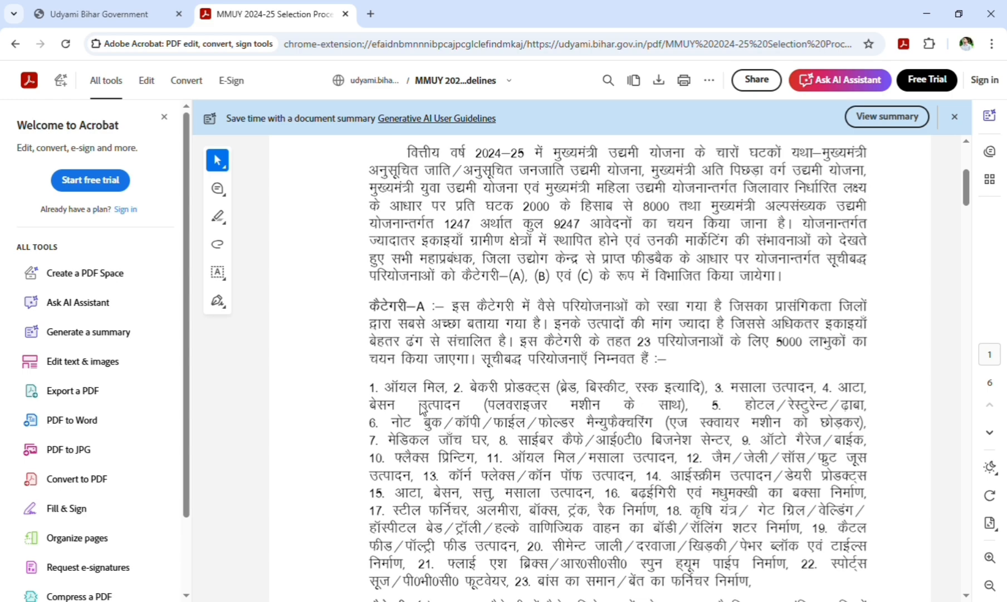
pyautogui.scroll(-1, 422, 410)
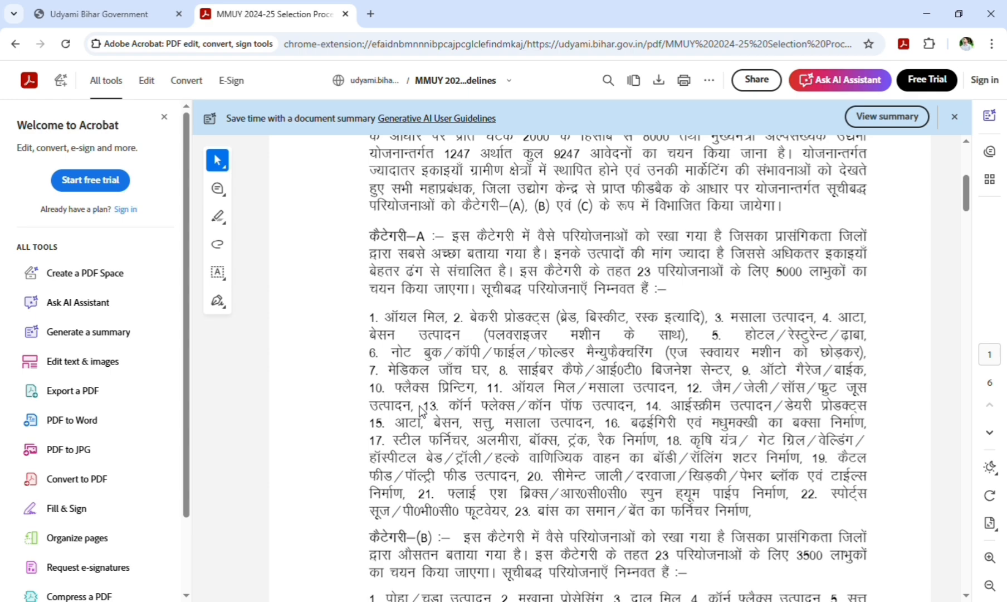
pyautogui.scroll(-1, 422, 412)
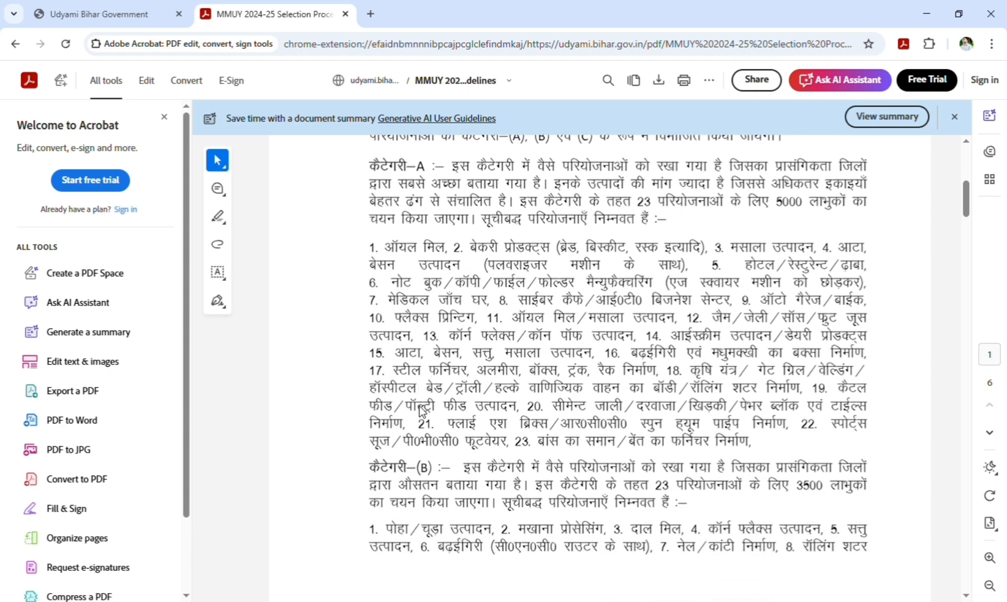
pyautogui.scroll(-4, 421, 411)
pyautogui.scroll(-2, 422, 412)
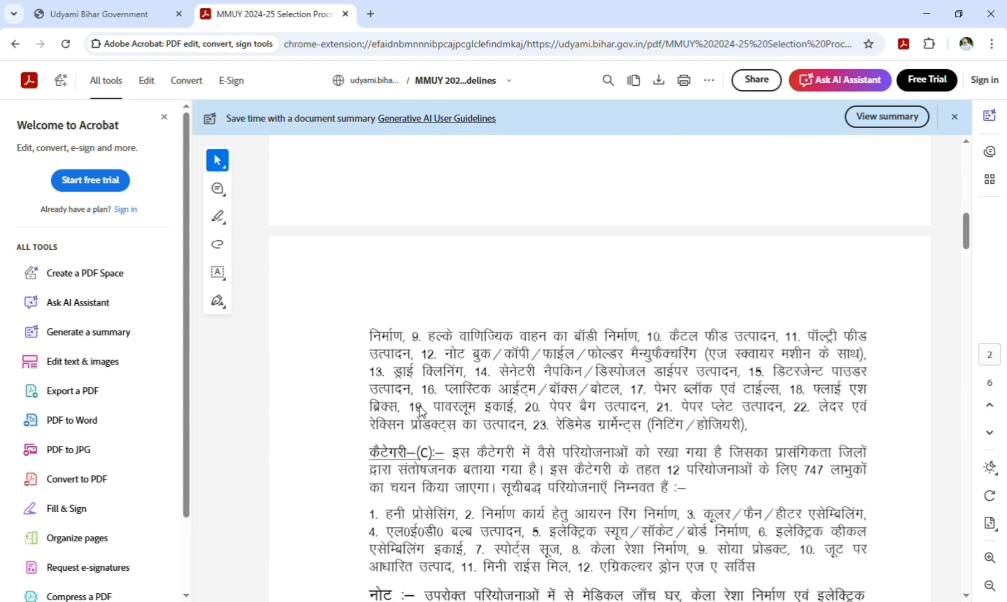
pyautogui.scroll(-1, 421, 411)
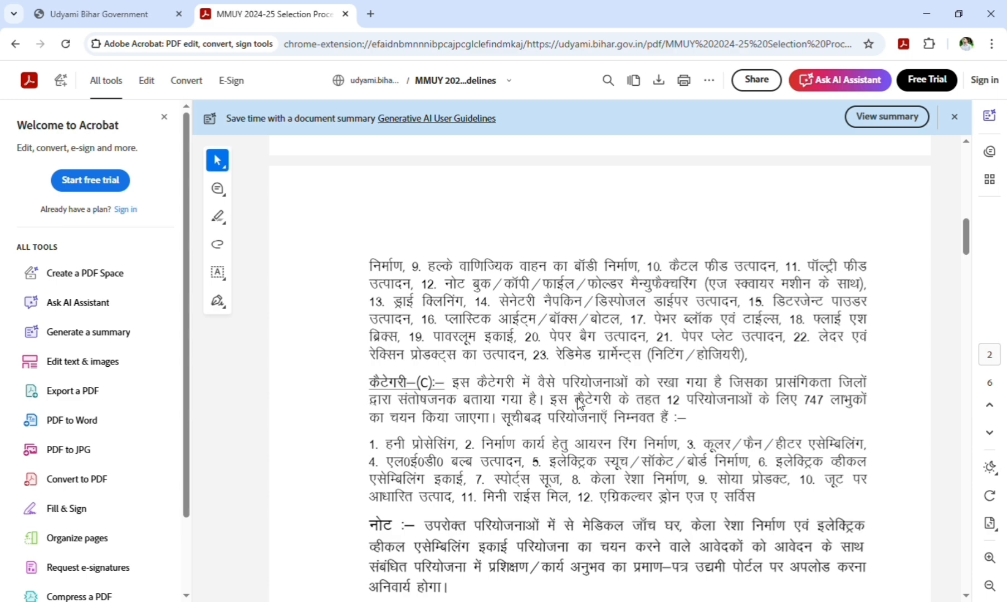
# Examine the eligibility conditions and the list of required documents in the MMUY guidelines.
pyautogui.scroll(-2, 618, 407)
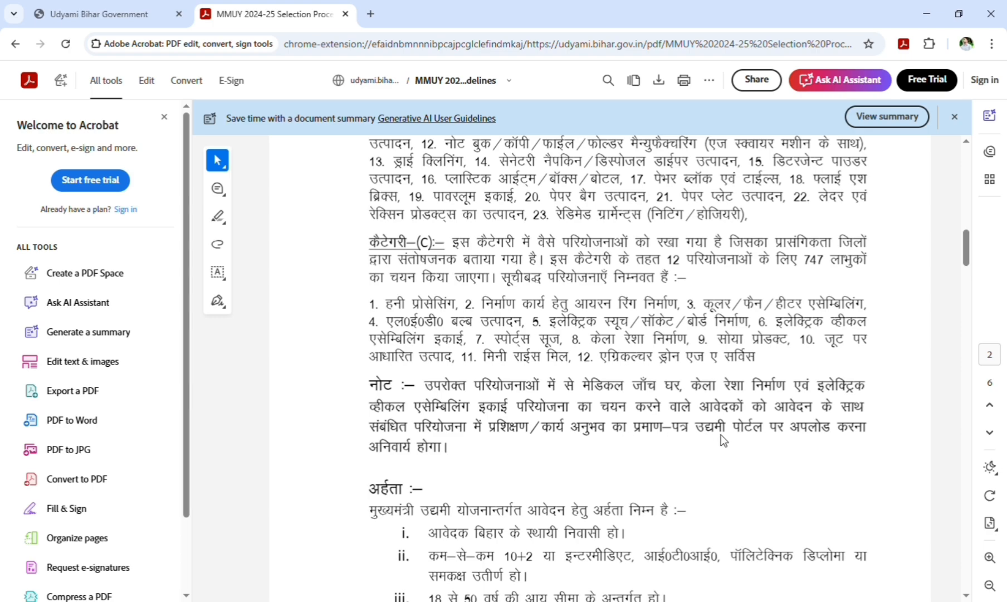
pyautogui.scroll(-4, 377, 314)
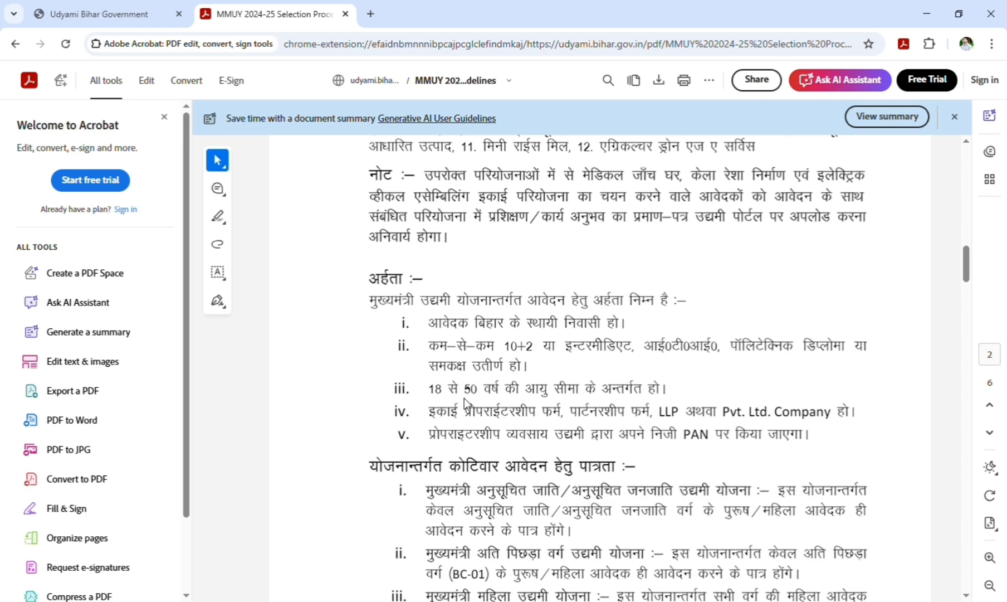
pyautogui.scroll(-10, 453, 419)
pyautogui.scroll(4, 454, 418)
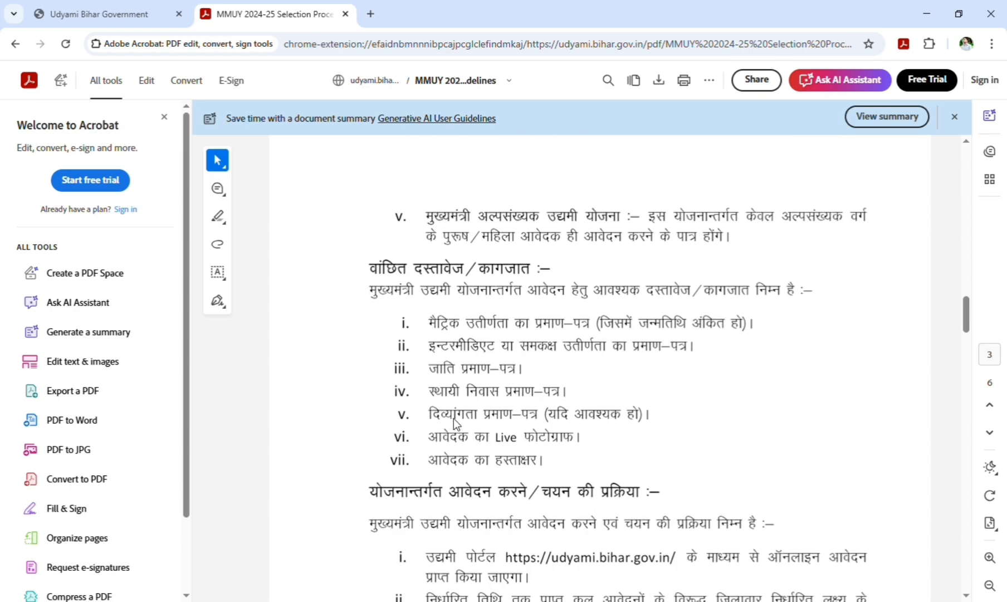
# Return to the Udyami Bihar homepage and open the 2025-26 Mukhyamantri Udyami Yojana application link from the latest updates.
pyautogui.click(138, 25)
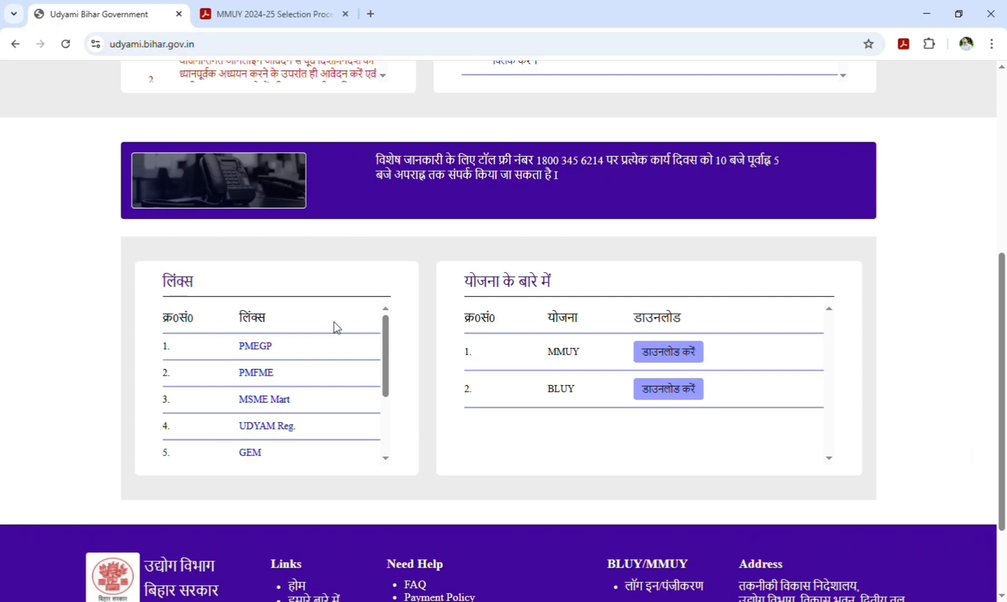
pyautogui.scroll(4, 443, 317)
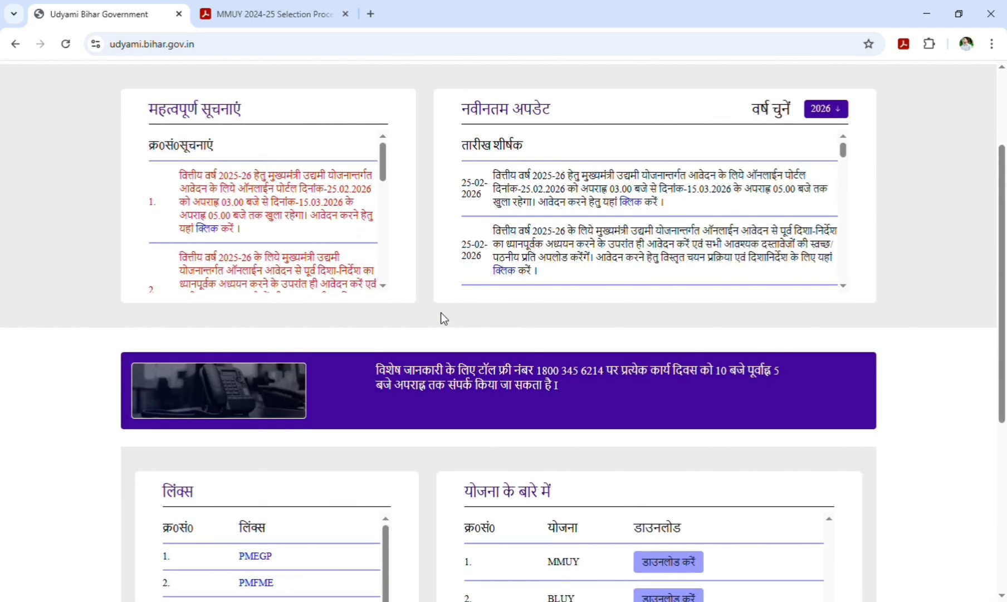
pyautogui.click(634, 203)
# Go through the first, middle and last name fields and the email ID field of the registration form.
pyautogui.moveTo(489, 169); pyautogui.dragTo(526, 173)
pyautogui.moveTo(590, 170); pyautogui.dragTo(735, 174)
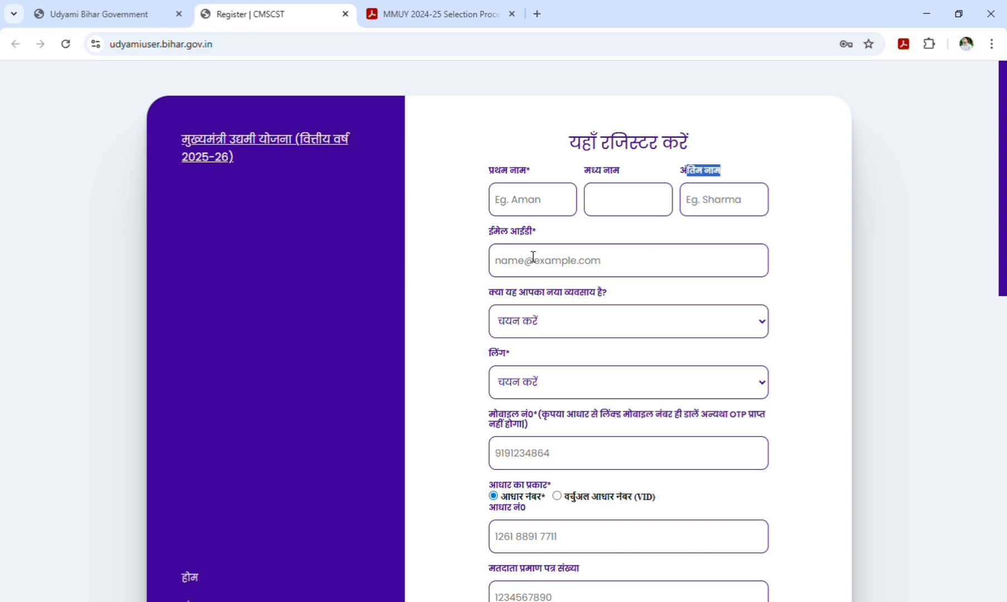
pyautogui.click(492, 238)
pyautogui.click(567, 263)
pyautogui.scroll(-3, 567, 265)
pyautogui.scroll(1, 511, 191)
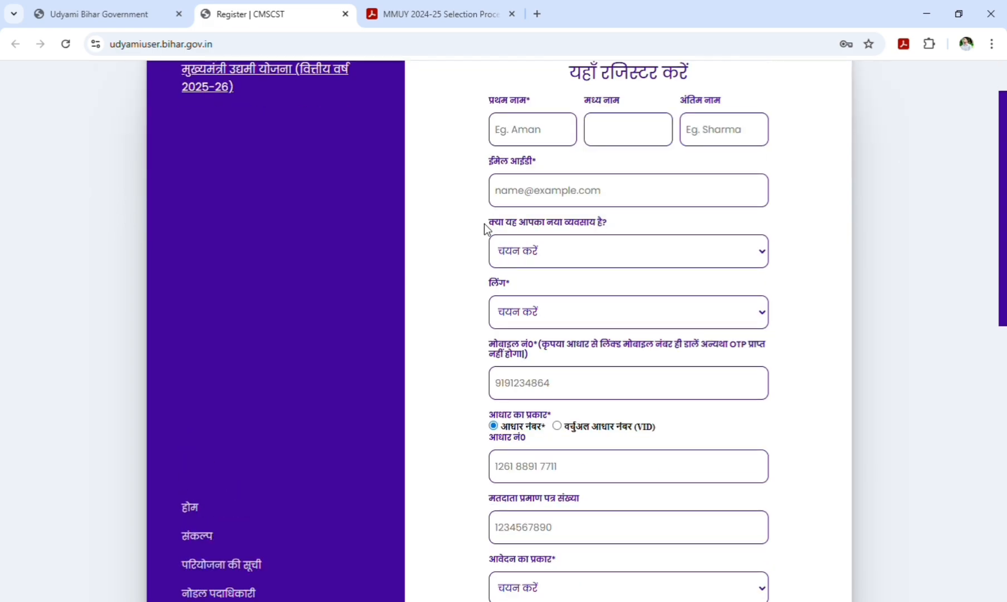
# Answer Yes to the new business question and set the gender to पुरुष (male).
pyautogui.moveTo(507, 222); pyautogui.dragTo(597, 222)
pyautogui.click(550, 252)
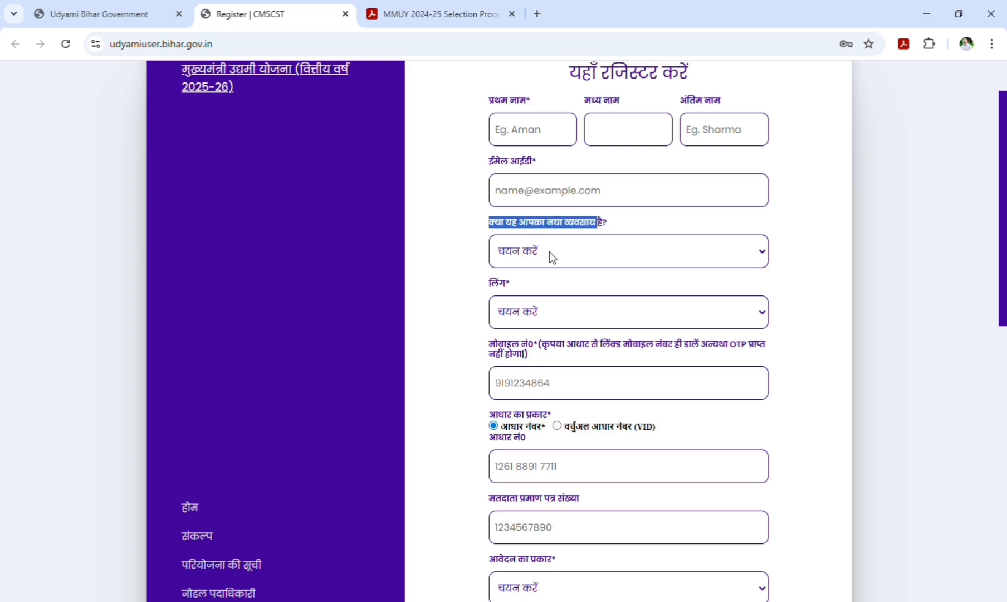
pyautogui.click(516, 293)
pyautogui.click(544, 372)
# Go through the mobile number, Aadhaar number and voter ID number fields of the registration form.
pyautogui.scroll(-1, 596, 300)
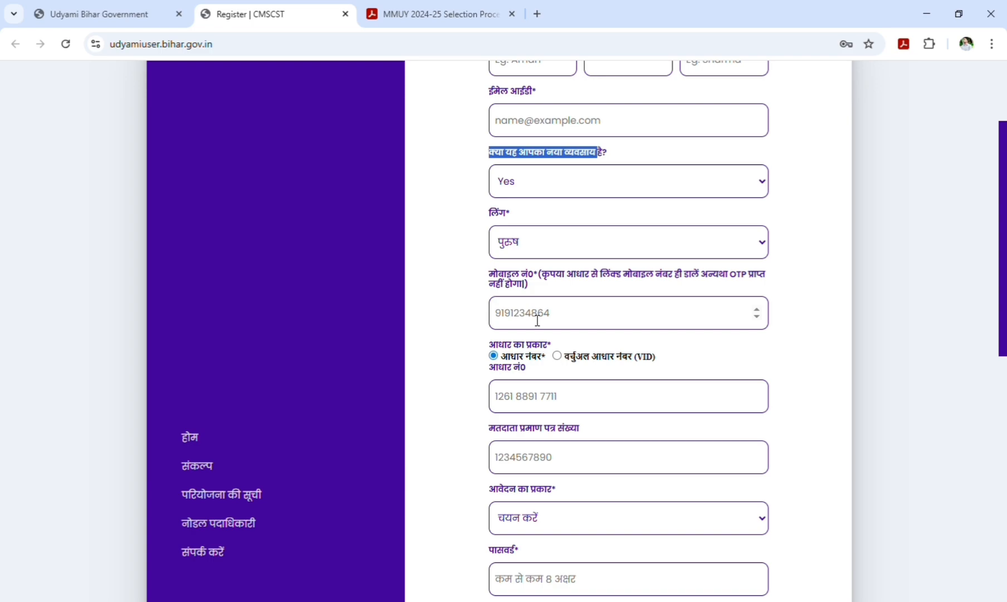
pyautogui.scroll(-3, 537, 320)
pyautogui.click(519, 262)
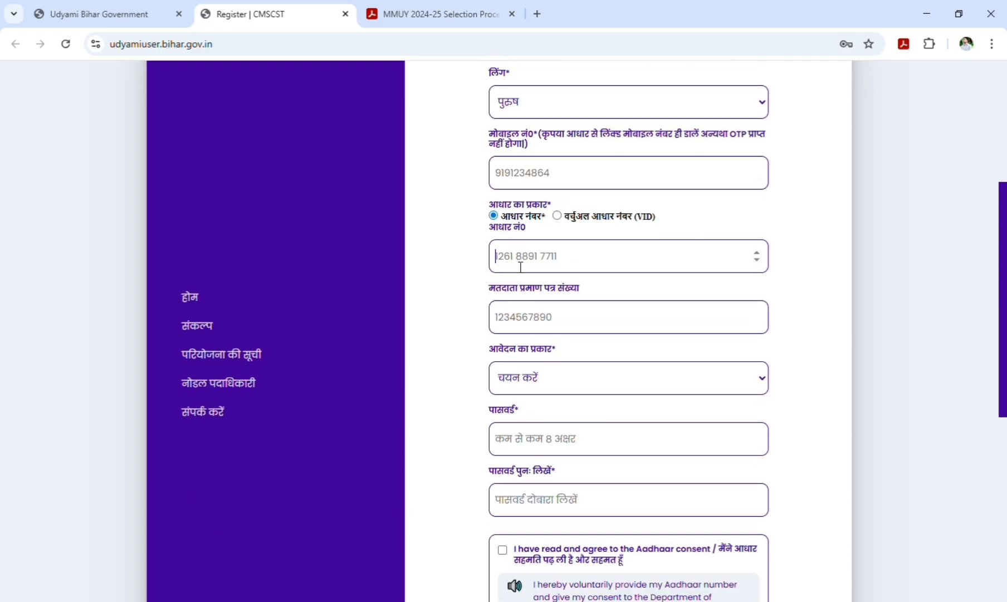
pyautogui.scroll(-3, 529, 269)
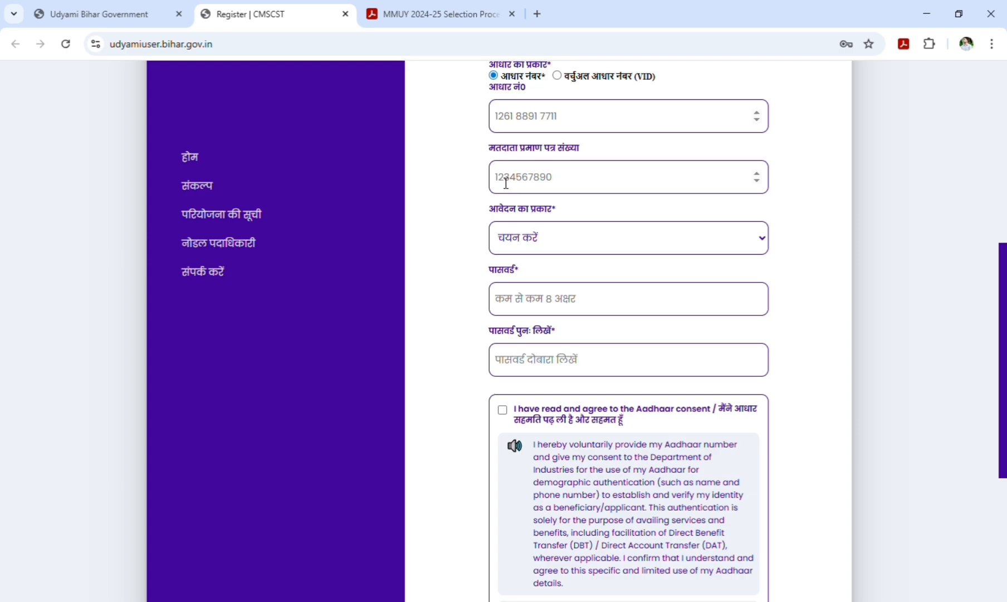
pyautogui.click(505, 183)
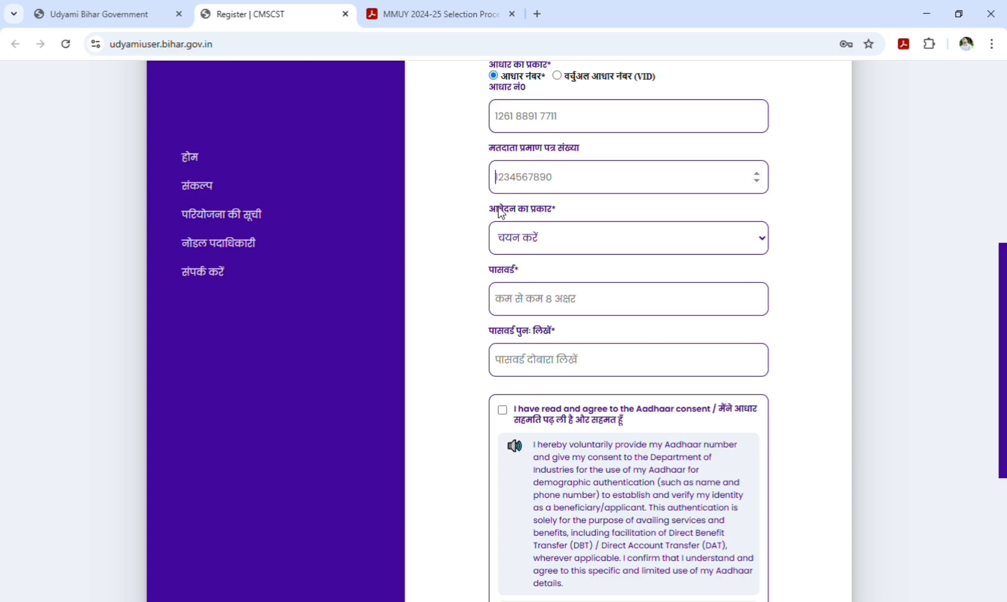
# Set the application type to युवा उद्यमी and dismiss the eligibility notice.
pyautogui.click(521, 234)
pyautogui.click(517, 344)
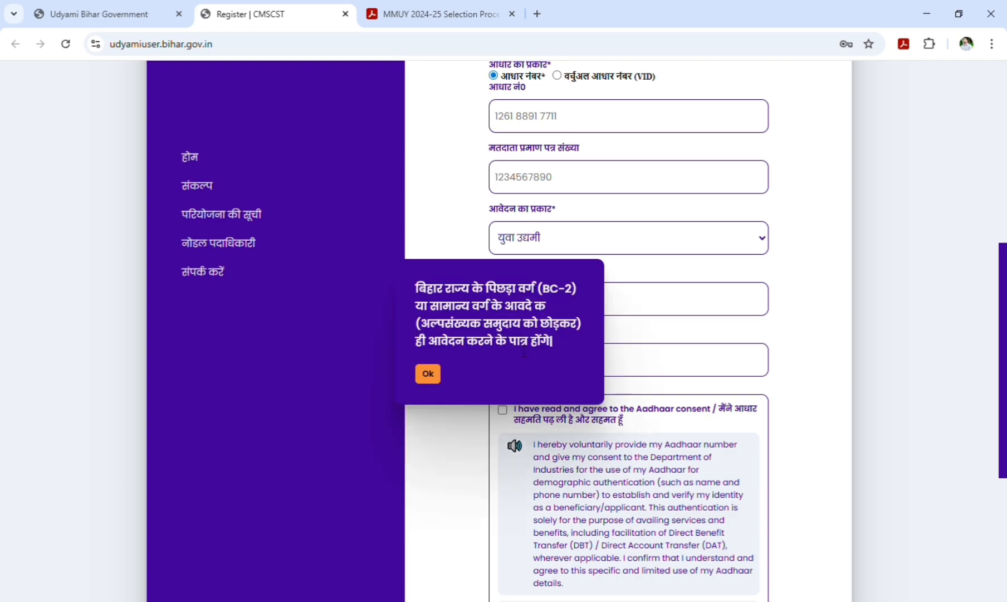
pyautogui.click(428, 373)
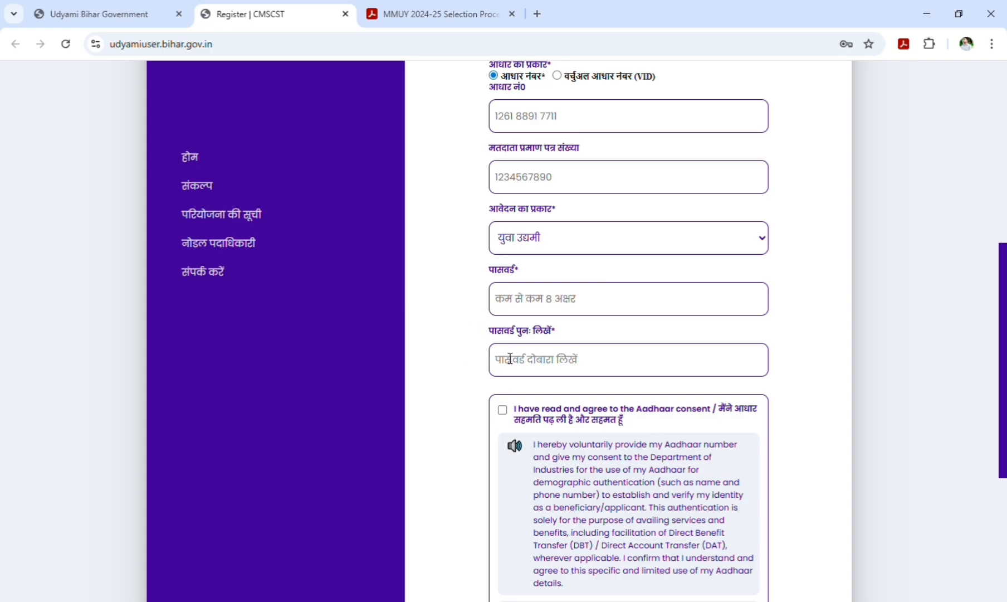
# Agree to the Aadhaar consent and request the OTP for the registration.
pyautogui.click(505, 411)
pyautogui.scroll(-5, 509, 412)
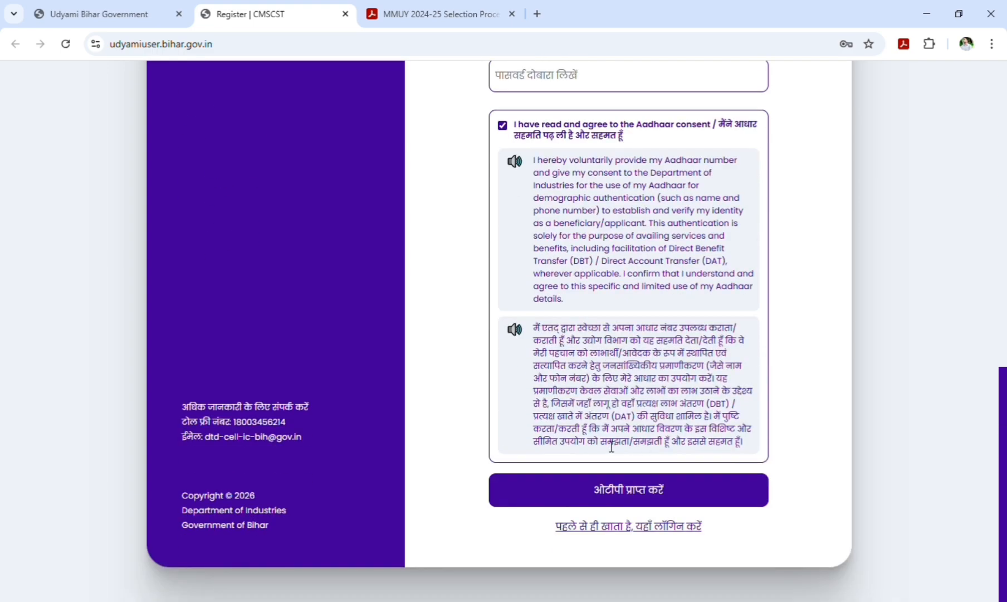
pyautogui.click(603, 488)
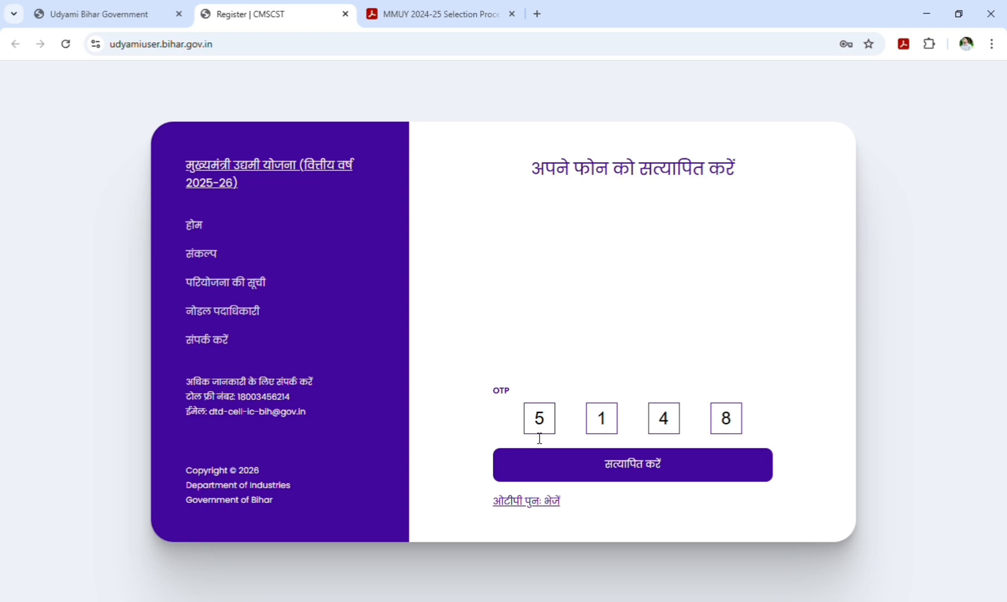
# Submit the phone verification code, and log in to the applicant account with the mobile number and password.
pyautogui.click(578, 462)
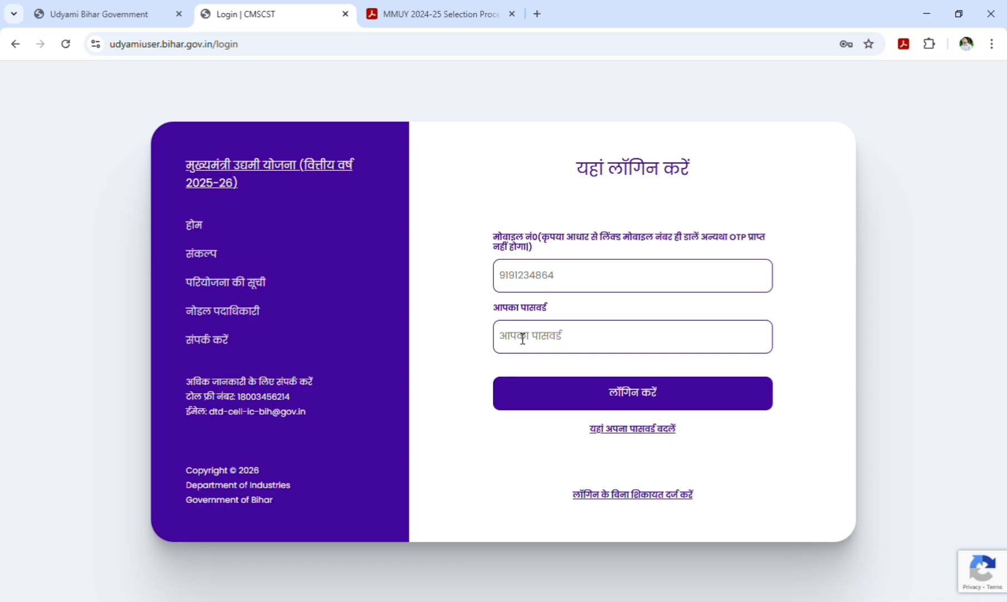
pyautogui.click(560, 397)
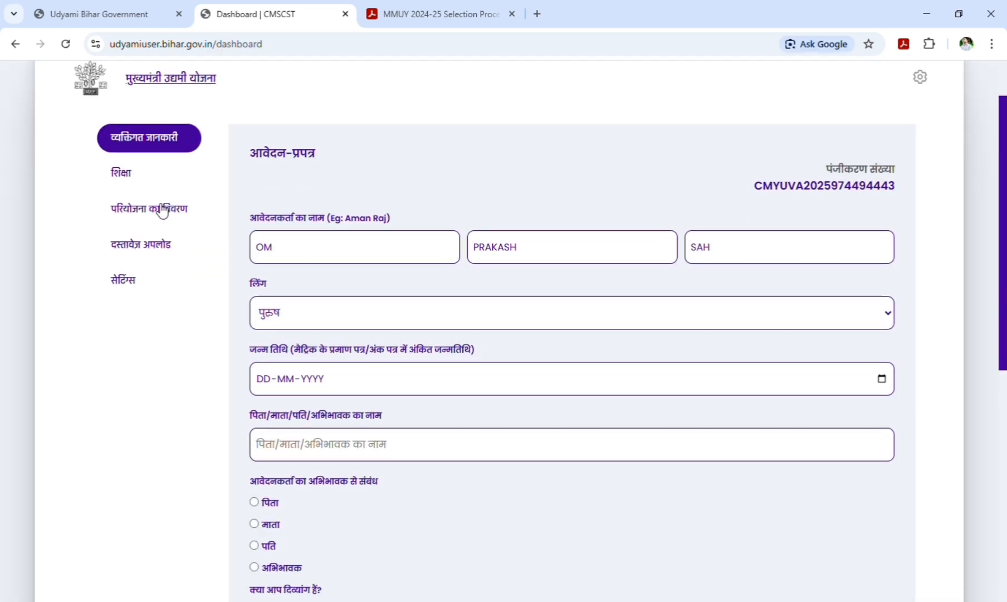
# Look over the personal information section of the application form.
pyautogui.scroll(-2, 342, 233)
pyautogui.scroll(4, 342, 233)
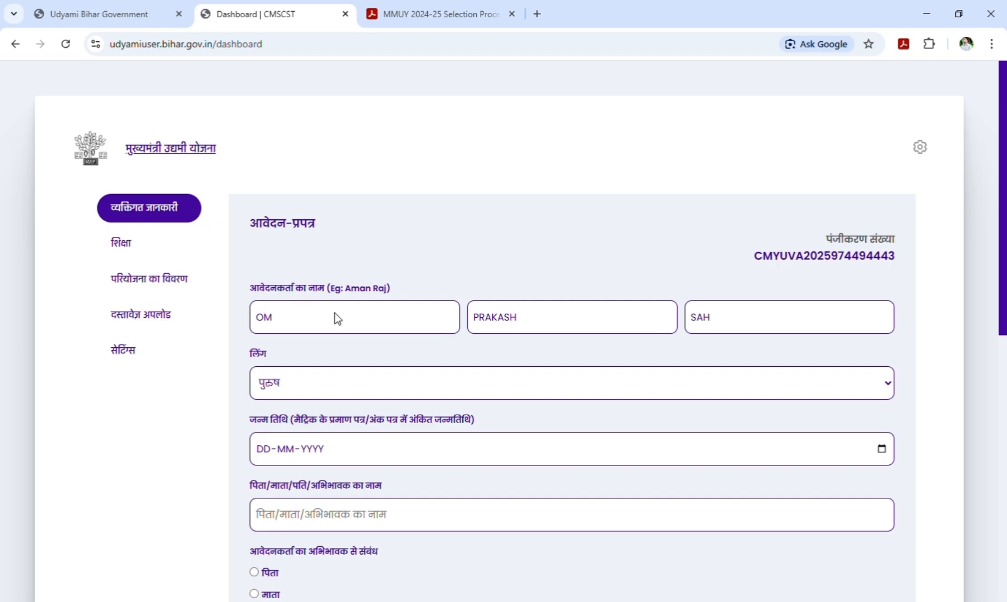
pyautogui.scroll(-1, 678, 300)
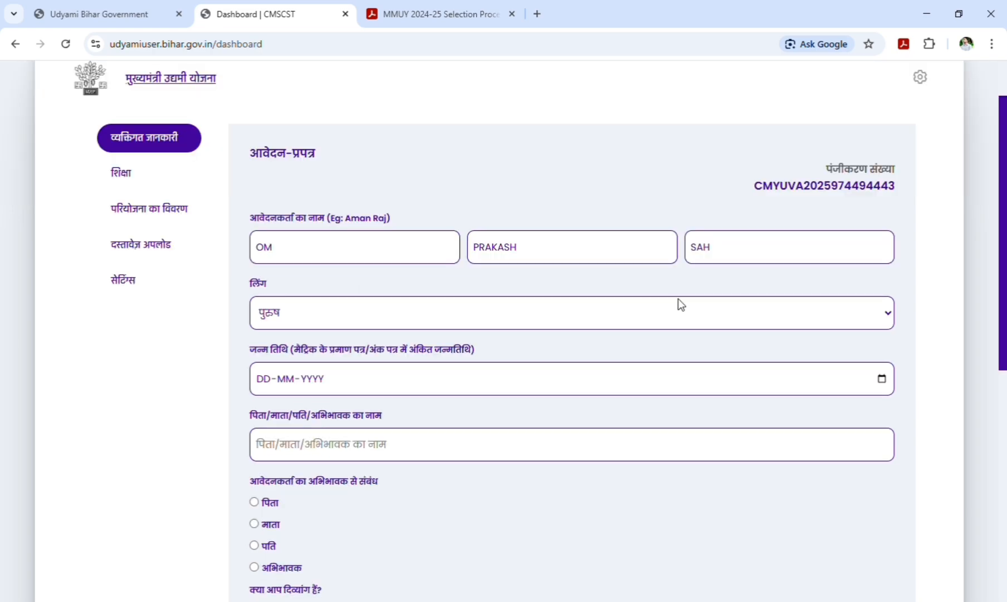
# Examine the date of birth field and the parent or guardian name field of the personal information form.
pyautogui.scroll(-2, 386, 301)
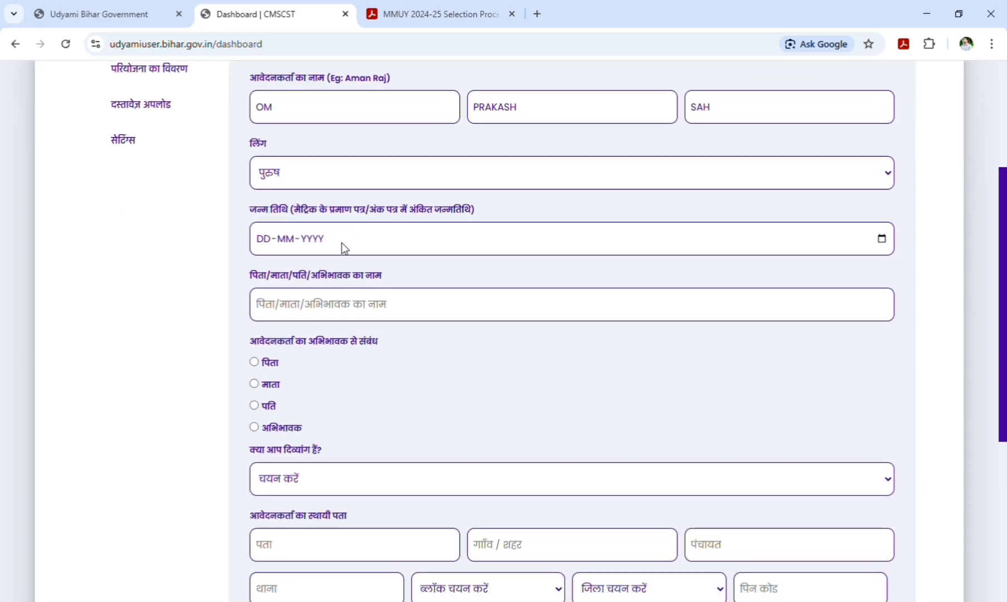
pyautogui.doubleClick(261, 210)
pyautogui.moveTo(293, 210); pyautogui.dragTo(430, 211)
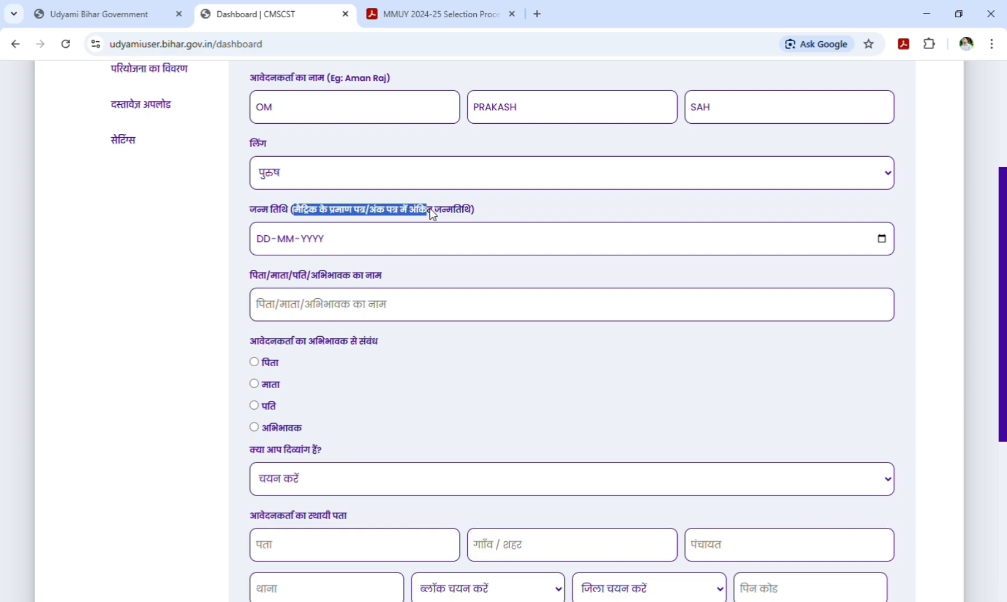
pyautogui.click(274, 238)
pyautogui.click(301, 237)
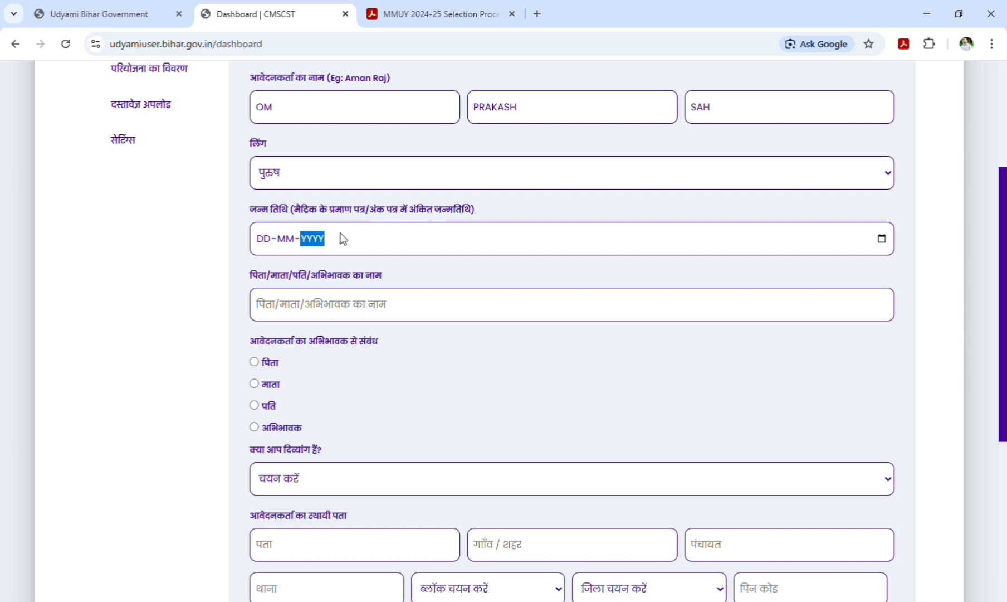
pyautogui.scroll(-1, 334, 237)
pyautogui.moveTo(253, 207); pyautogui.dragTo(298, 207)
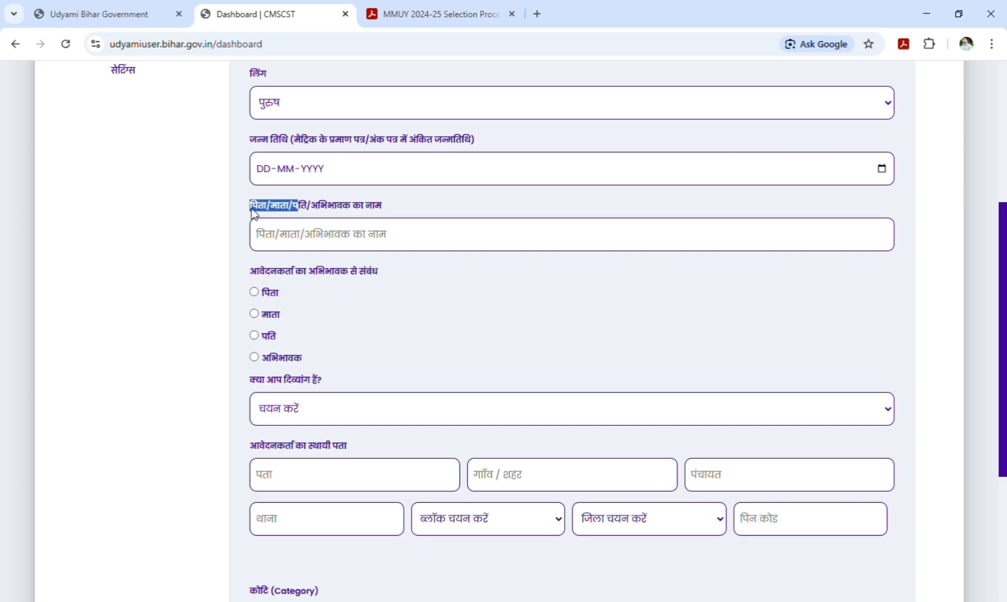
pyautogui.click(247, 207)
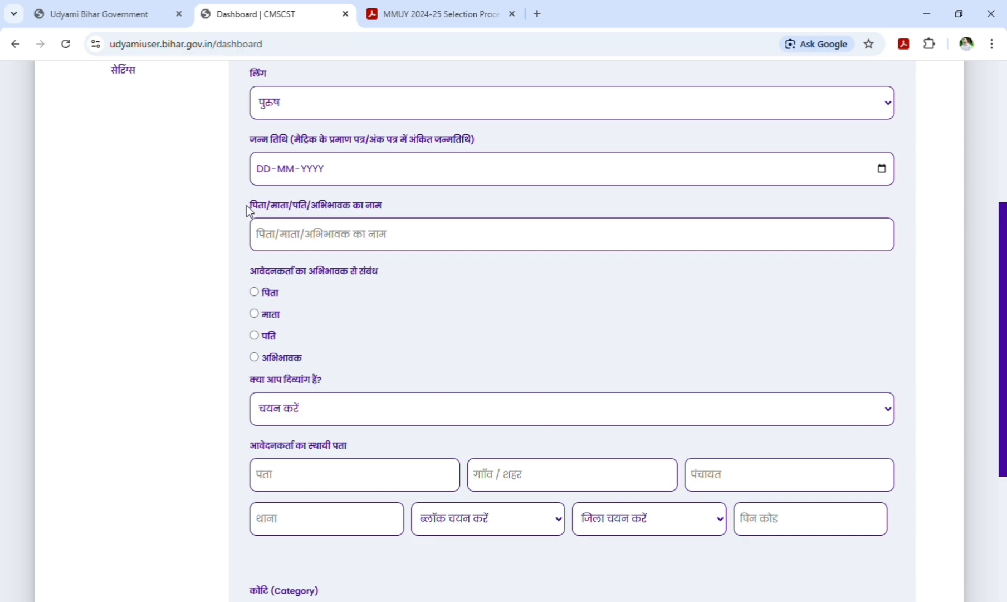
pyautogui.click(265, 242)
# Set the applicant's relationship to the guardian as पिता and the disability status to No.
pyautogui.moveTo(252, 275); pyautogui.dragTo(377, 273)
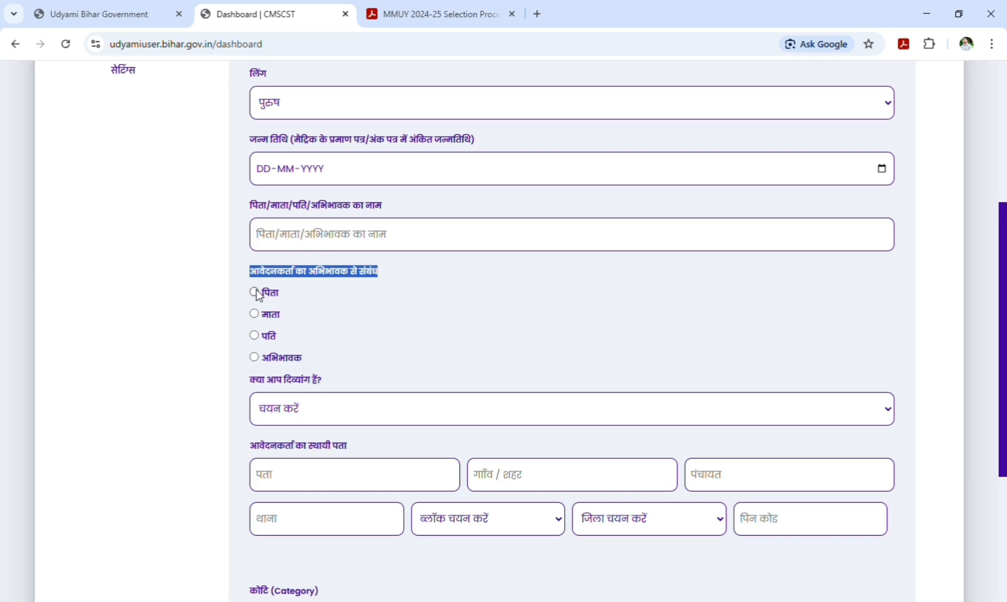
pyautogui.click(340, 307)
pyautogui.scroll(-3, 339, 309)
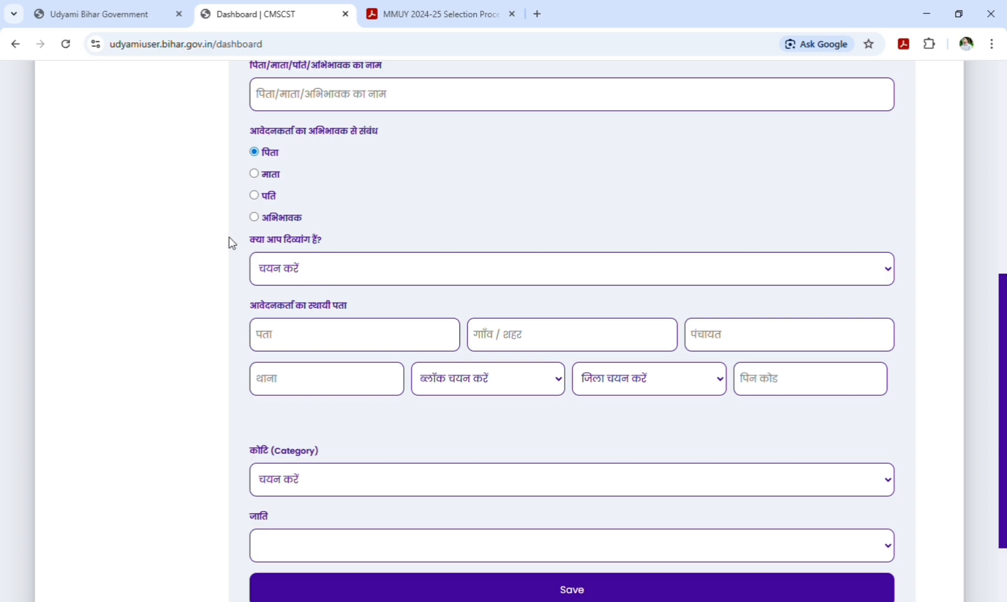
pyautogui.moveTo(247, 239); pyautogui.dragTo(323, 239)
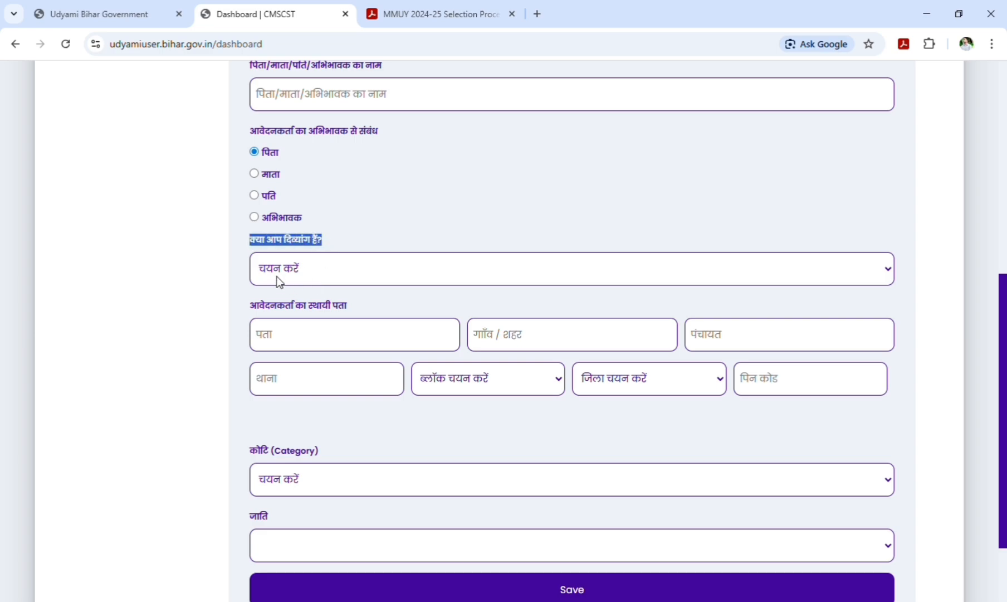
pyautogui.click(261, 329)
# Go past the permanent address fields, set the category to सामान्य (General) and the caste to ब्राह्मण, and save the personal information.
pyautogui.click(297, 338)
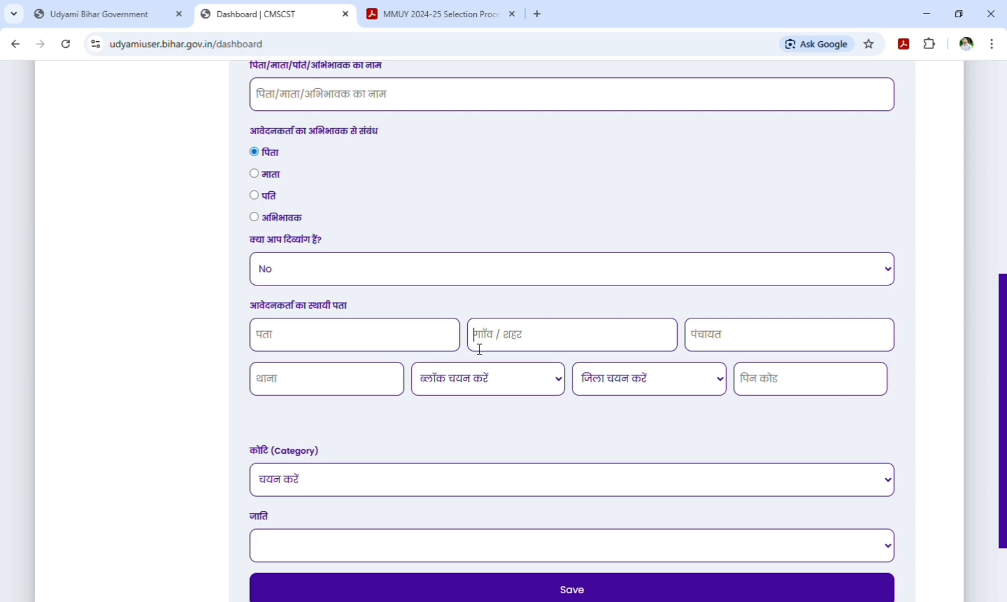
pyautogui.click(717, 343)
pyautogui.click(329, 388)
pyautogui.scroll(-2, 738, 412)
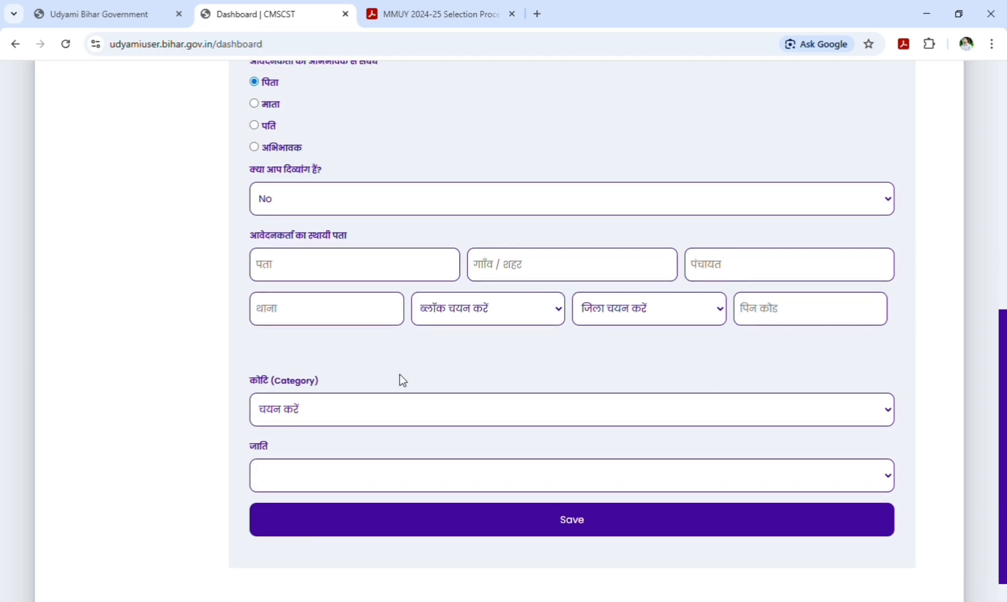
pyautogui.scroll(-1, 400, 375)
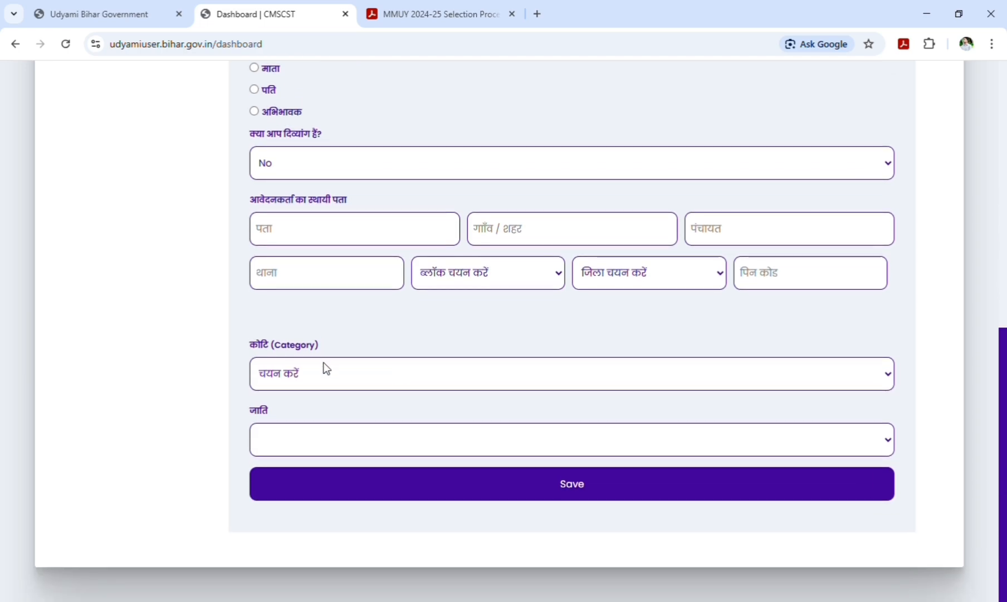
pyautogui.click(283, 438)
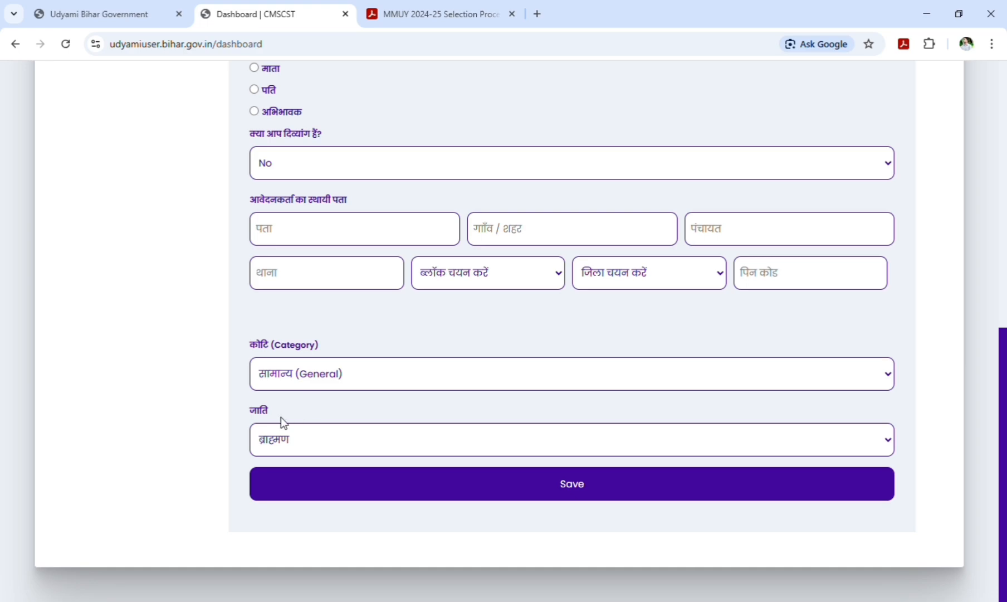
pyautogui.click(479, 490)
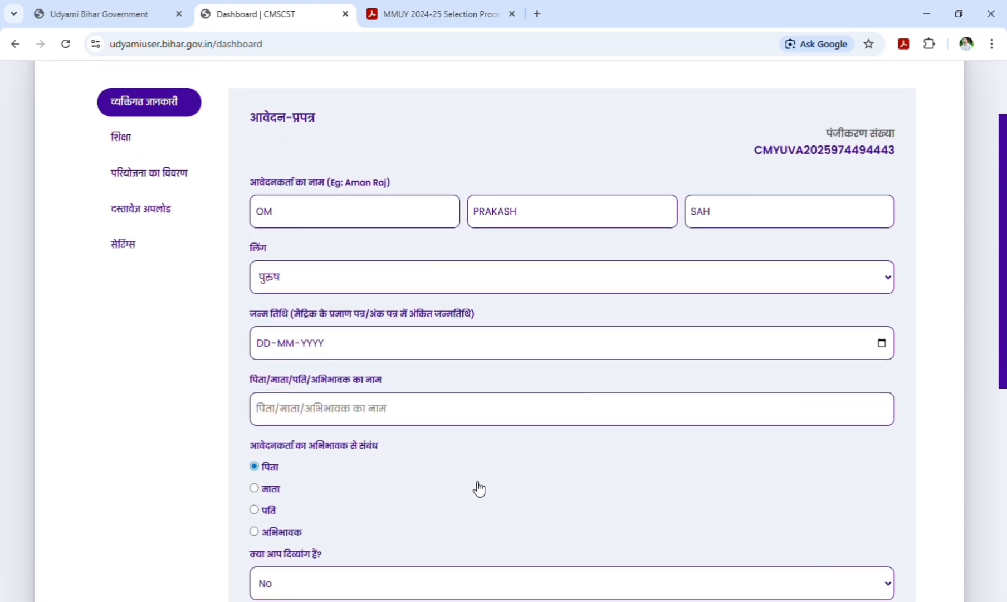
# Start a new entry in the शिक्षा section with class 10TH and board LMNU.
pyautogui.click(127, 140)
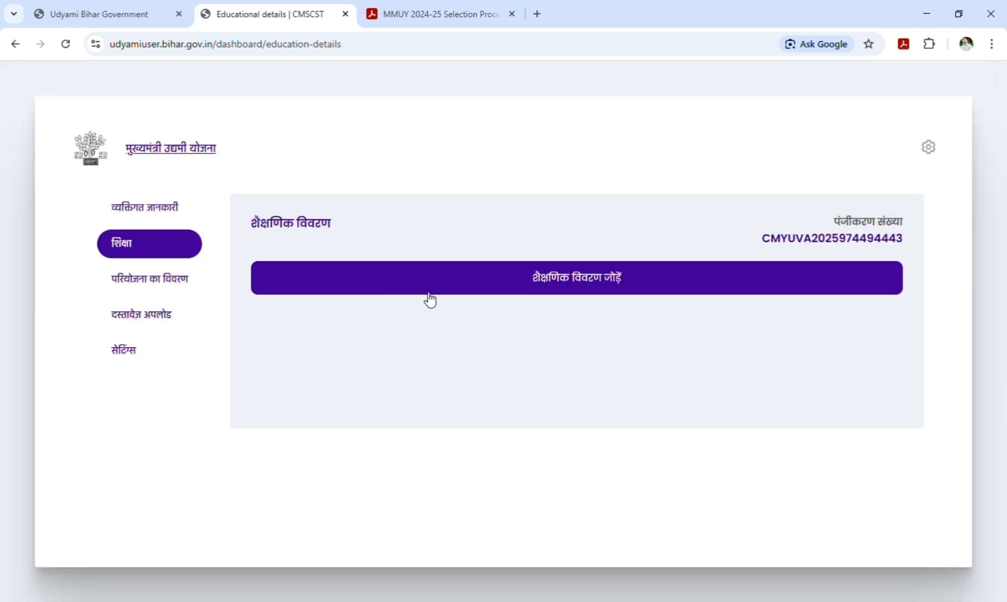
pyautogui.click(464, 293)
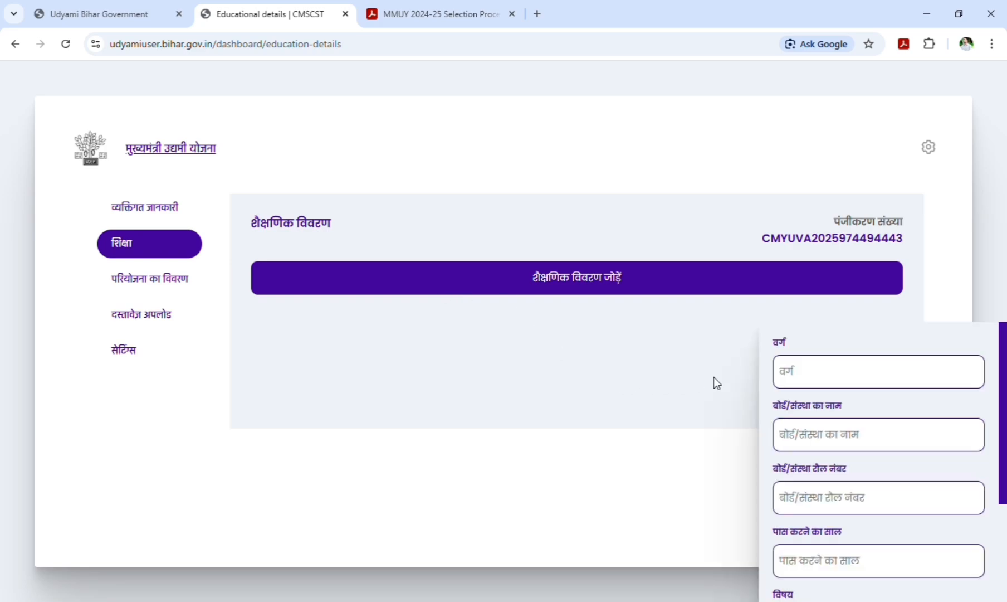
pyautogui.click(793, 381)
pyautogui.write('12')
pyautogui.press('BackSpace')
pyautogui.write('0TH')
pyautogui.click(814, 445)
pyautogui.write('LMNU')
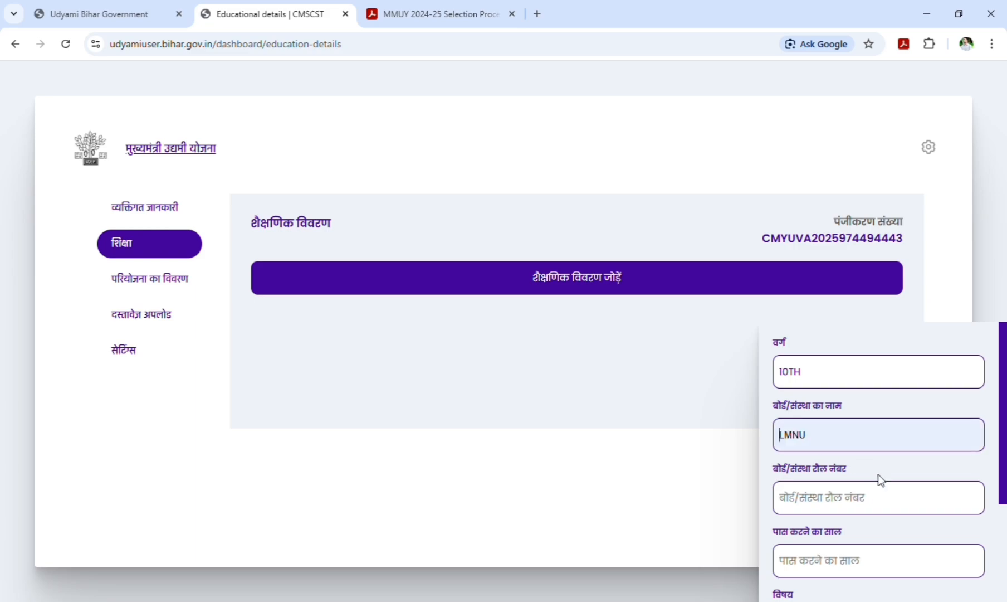
# Complete the 10TH entry with the board roll number, passing year 2016 and subjects HINDI MATH, and add it to the education details.
pyautogui.click(805, 501)
pyautogui.scroll(-3, 811, 516)
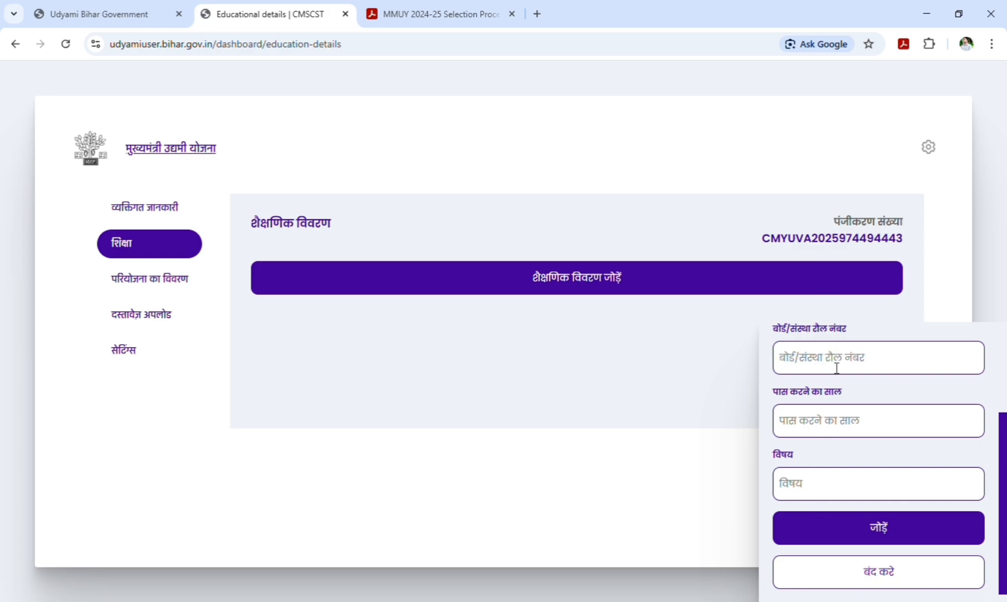
pyautogui.click(861, 397)
pyautogui.click(828, 429)
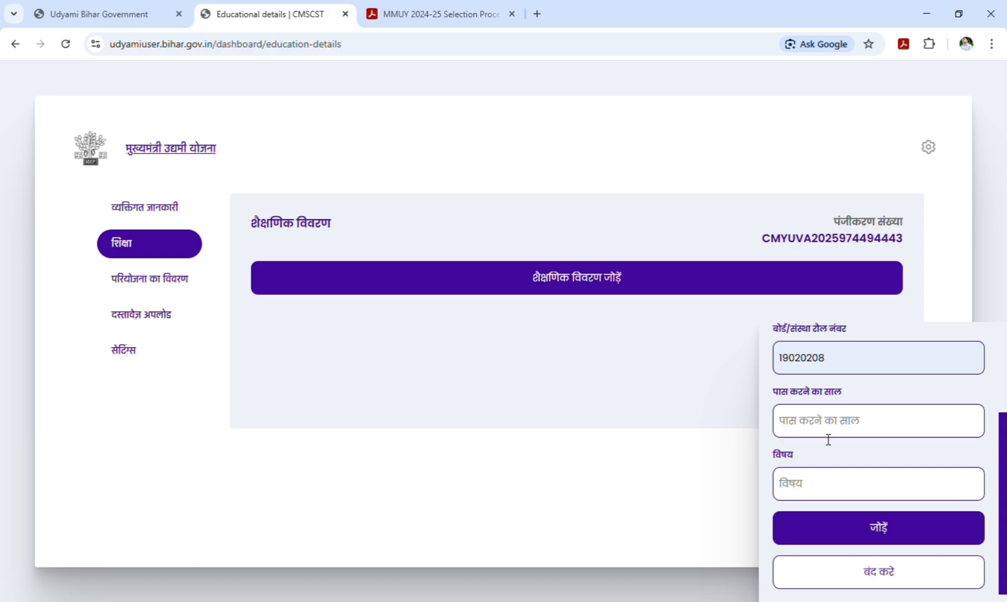
pyautogui.write('2016')
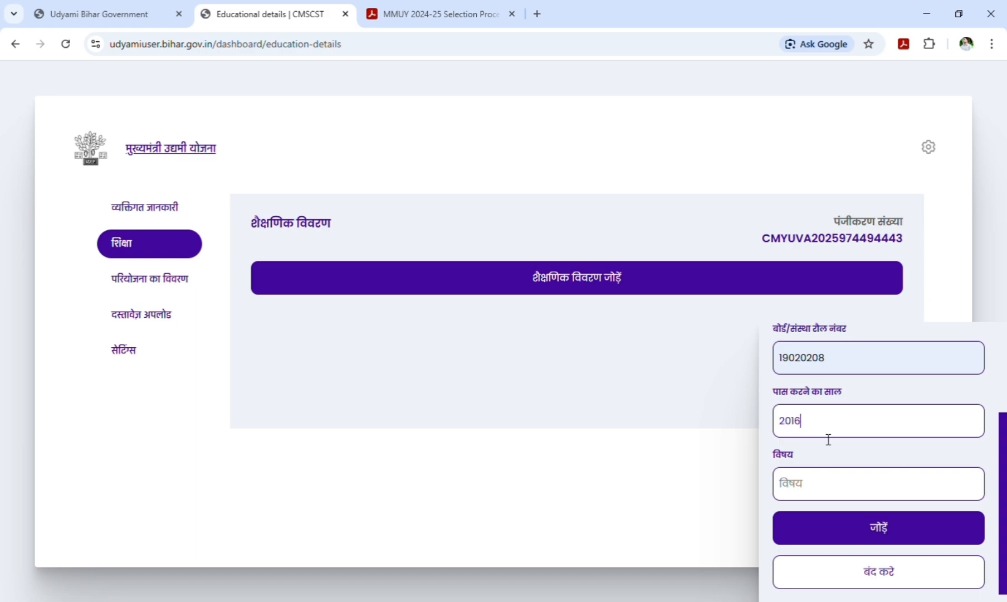
pyautogui.click(799, 494)
pyautogui.write('HINDI MATH')
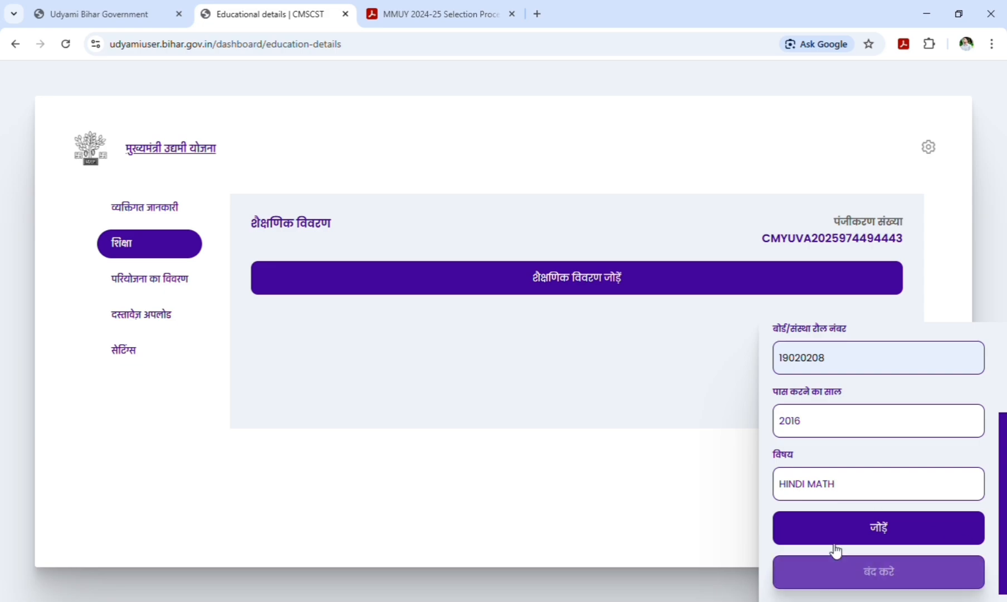
pyautogui.click(886, 539)
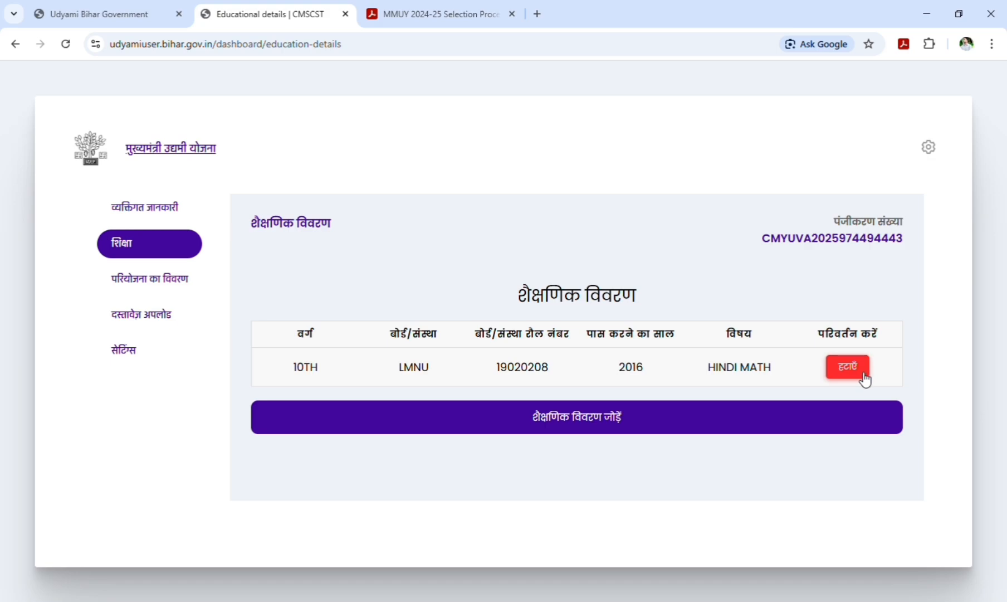
# Add a second education entry for 12TH with board LMNU, the roll number, passing year 2019 and subjects HINDI MATH.
pyautogui.click(549, 421)
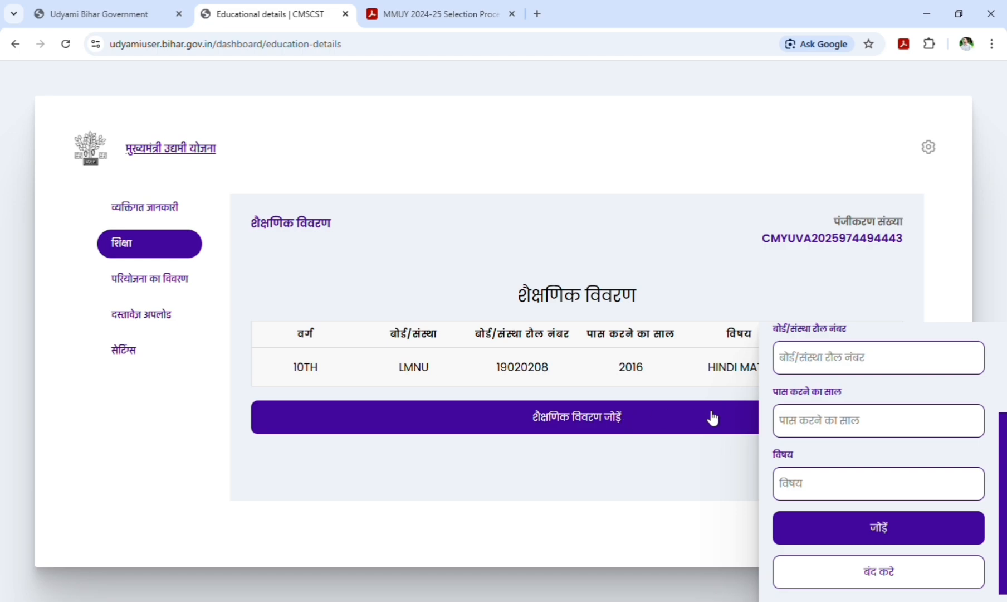
pyautogui.click(820, 367)
pyautogui.scroll(3, 820, 367)
pyautogui.click(809, 379)
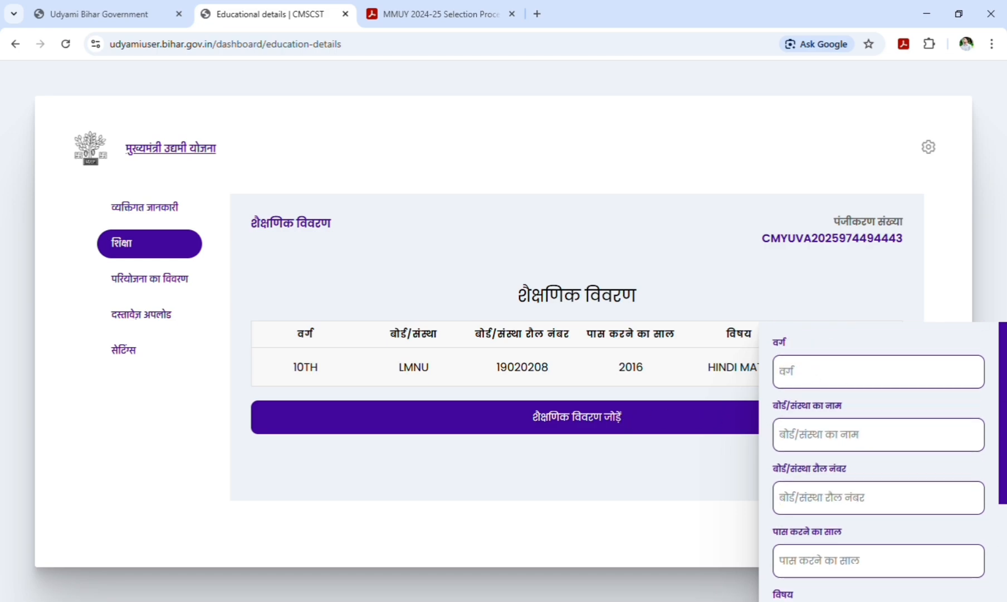
pyautogui.write('12TH')
pyautogui.click(895, 439)
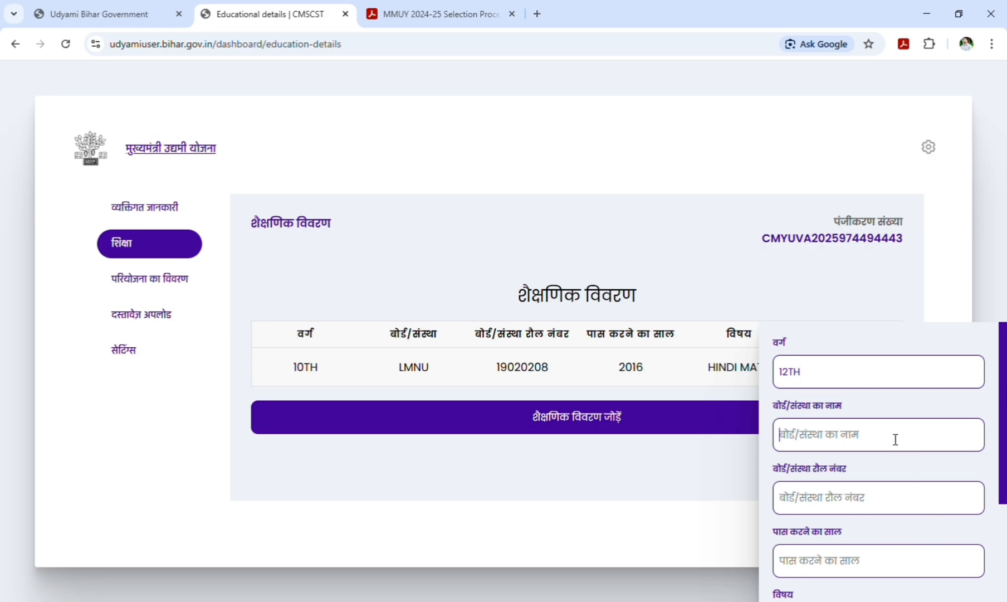
pyautogui.click(793, 516)
pyautogui.scroll(-2, 795, 512)
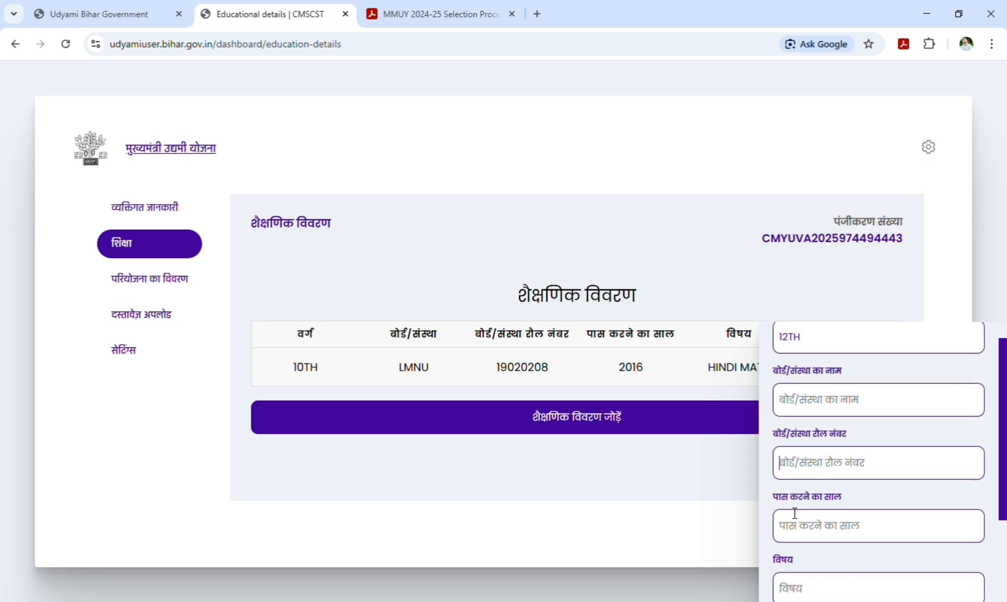
pyautogui.click(793, 495)
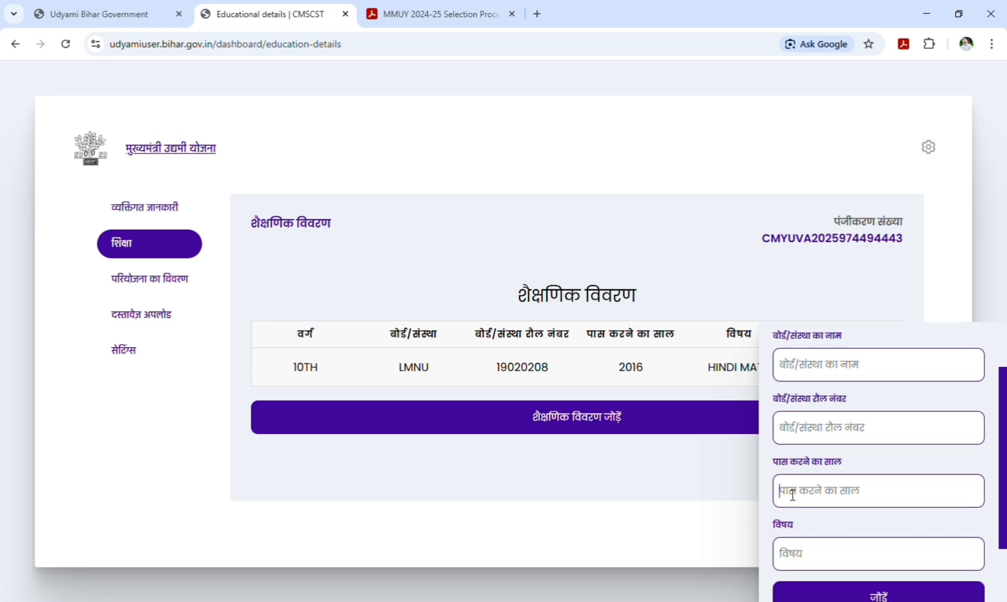
pyautogui.scroll(-2, 797, 511)
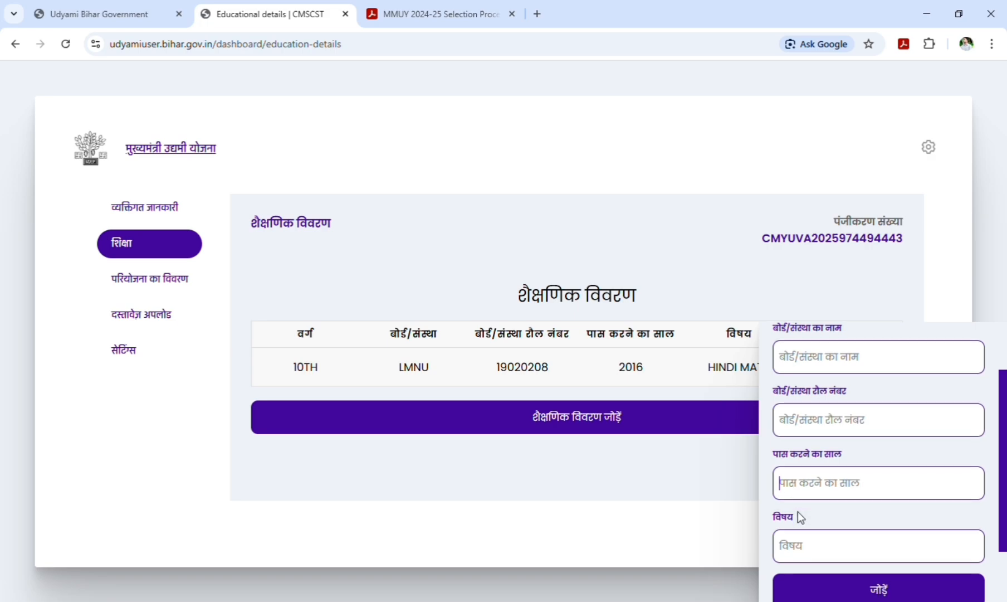
pyautogui.click(807, 482)
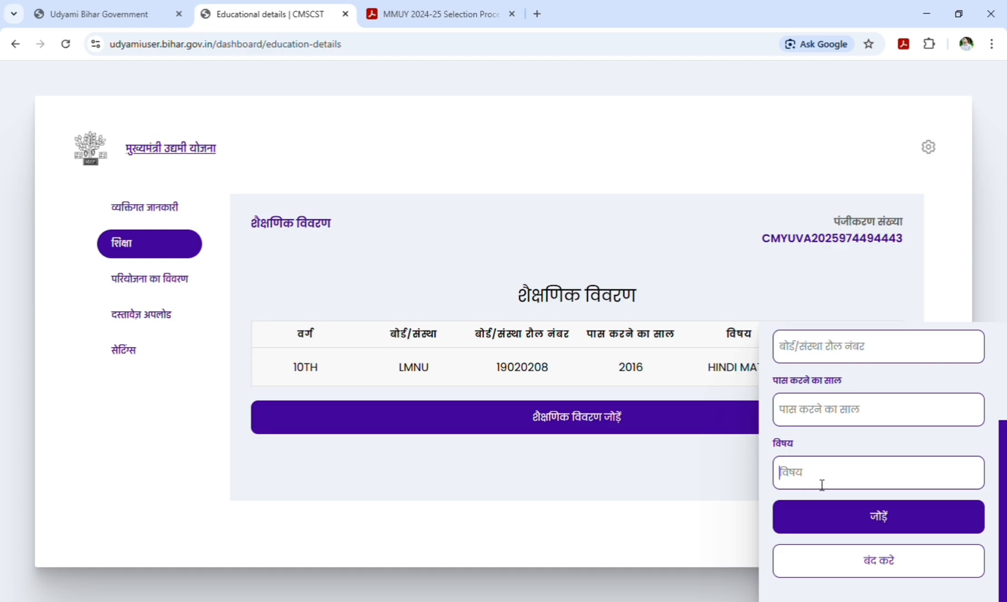
pyautogui.click(809, 527)
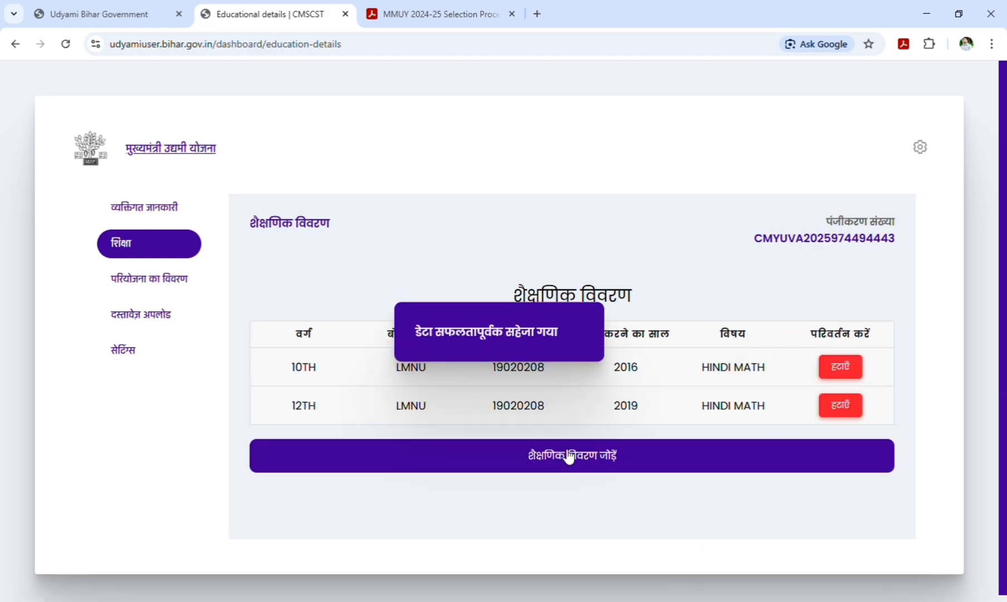
pyautogui.click(566, 460)
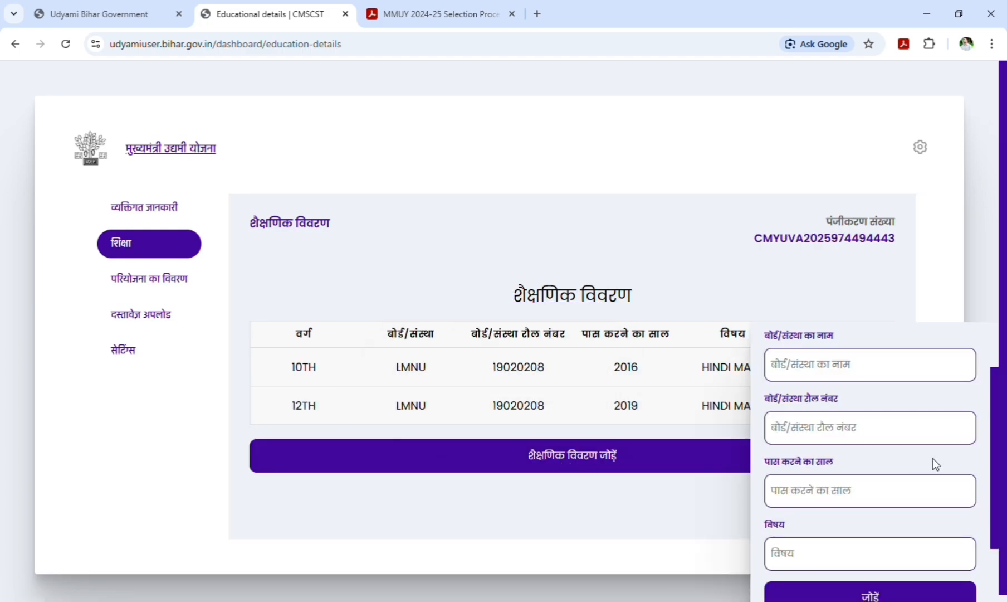
pyautogui.click(815, 377)
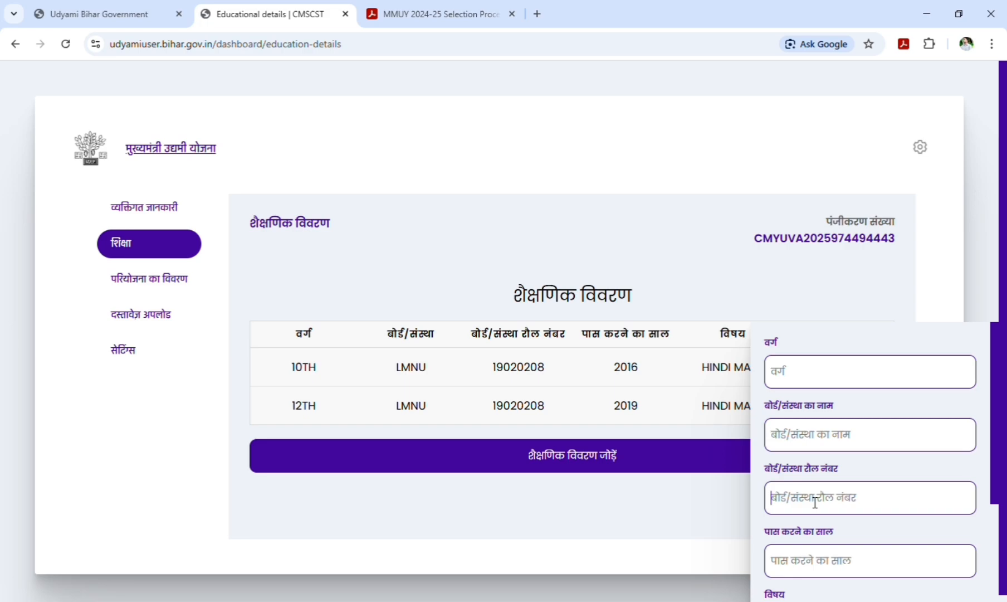
pyautogui.scroll(-3, 814, 504)
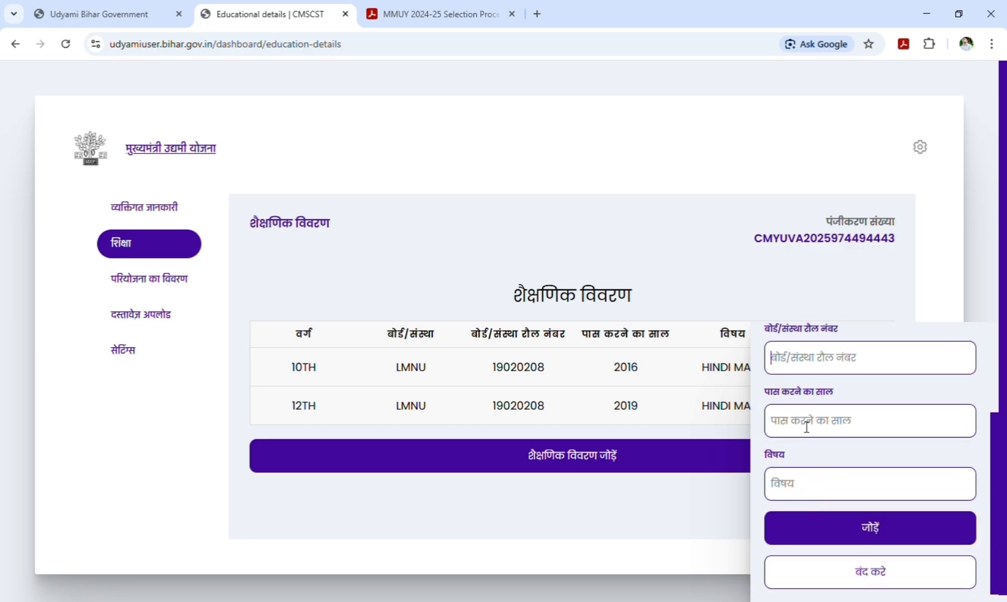
pyautogui.click(800, 494)
pyautogui.click(829, 582)
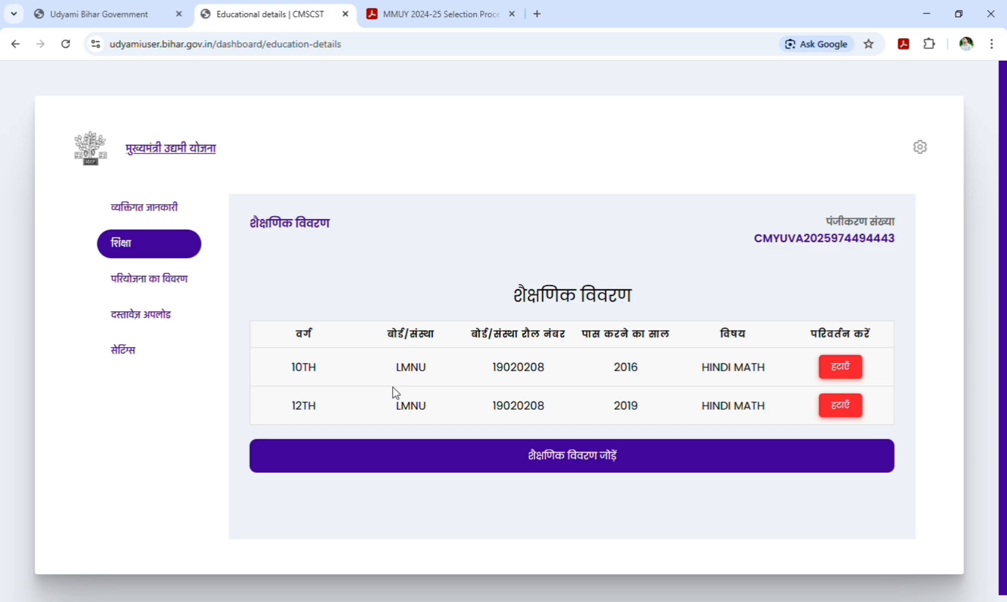
# Remove the 12TH entry from the education details.
pyautogui.click(856, 413)
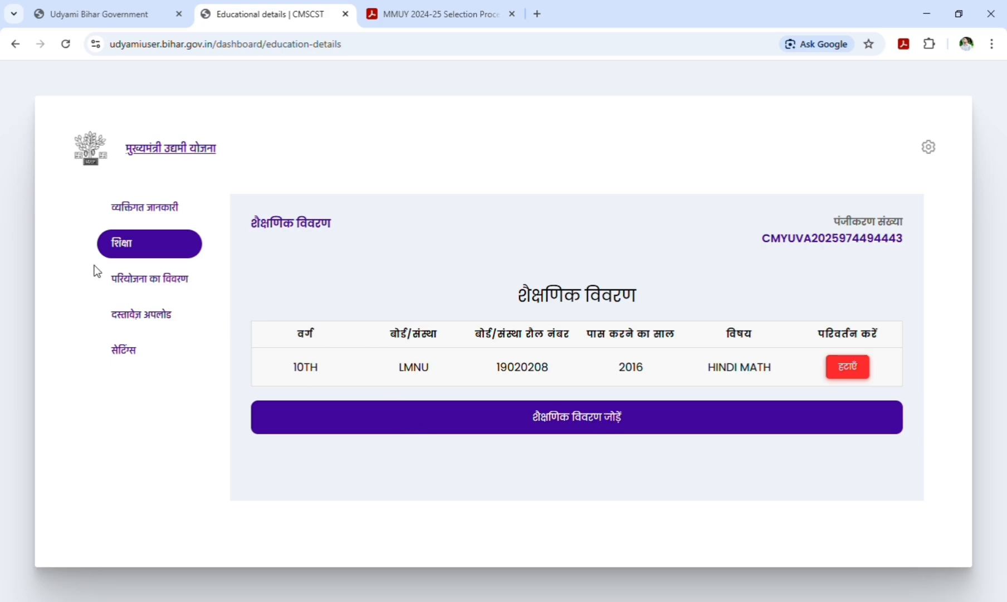
# Open the परियोजना का विवरण section of the application.
pyautogui.click(131, 283)
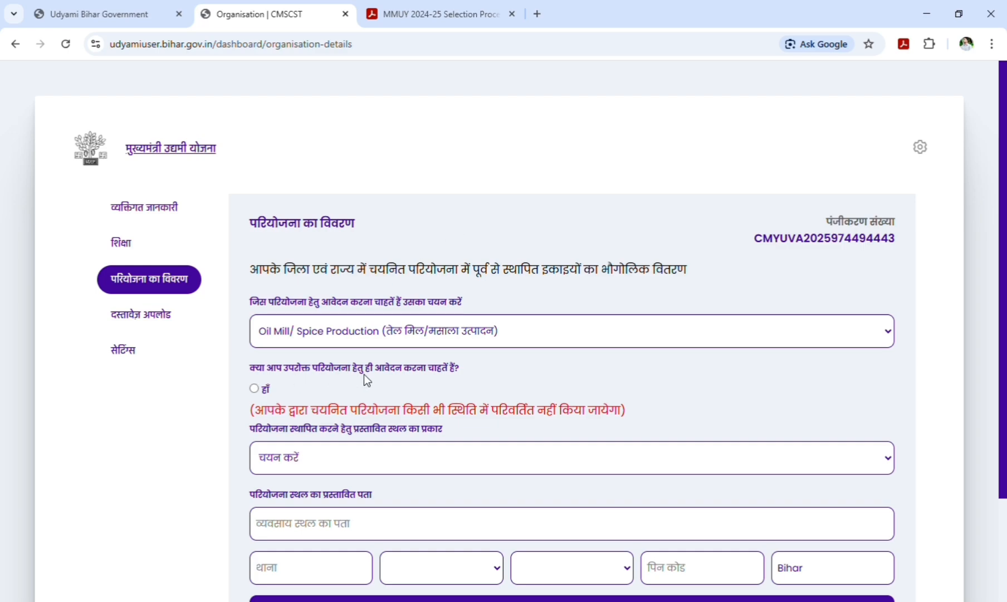
# Answer हाँ to confirm applying for the selected Oil Mill/ Spice Production project, and read the note about changing the project.
pyautogui.moveTo(462, 368); pyautogui.dragTo(205, 377)
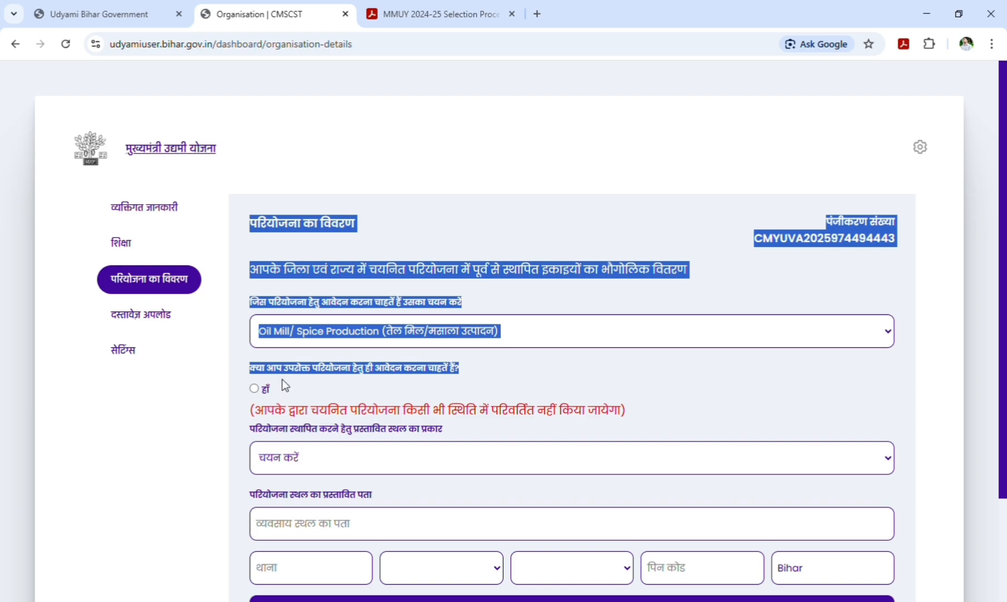
pyautogui.click(241, 391)
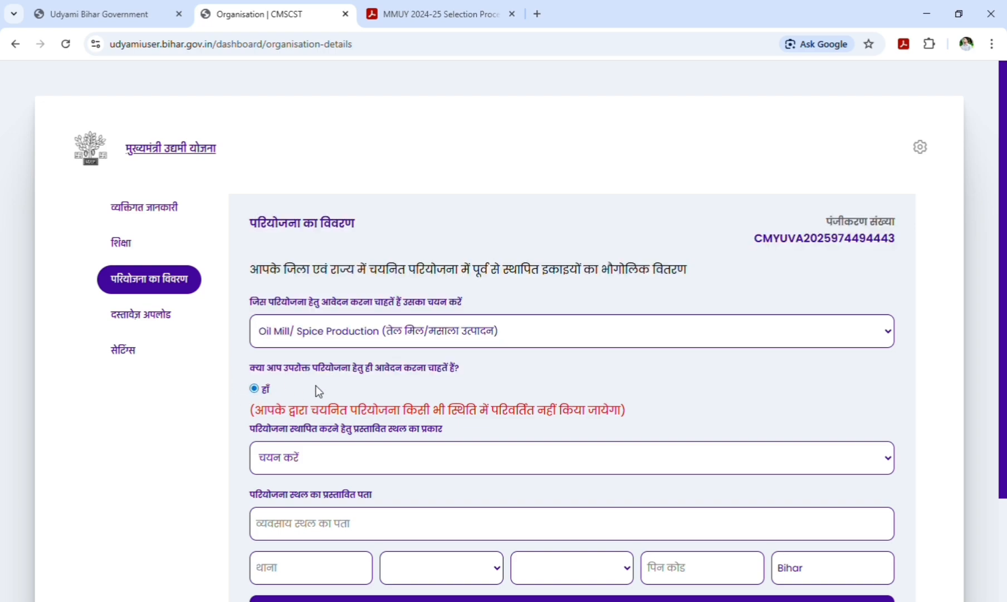
pyautogui.moveTo(261, 418); pyautogui.dragTo(600, 419)
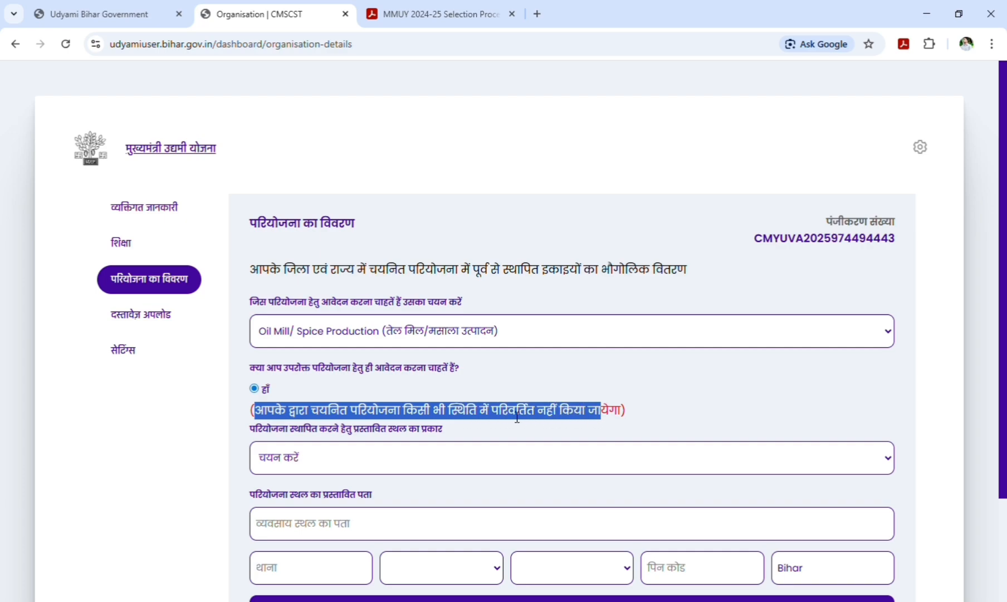
pyautogui.click(516, 417)
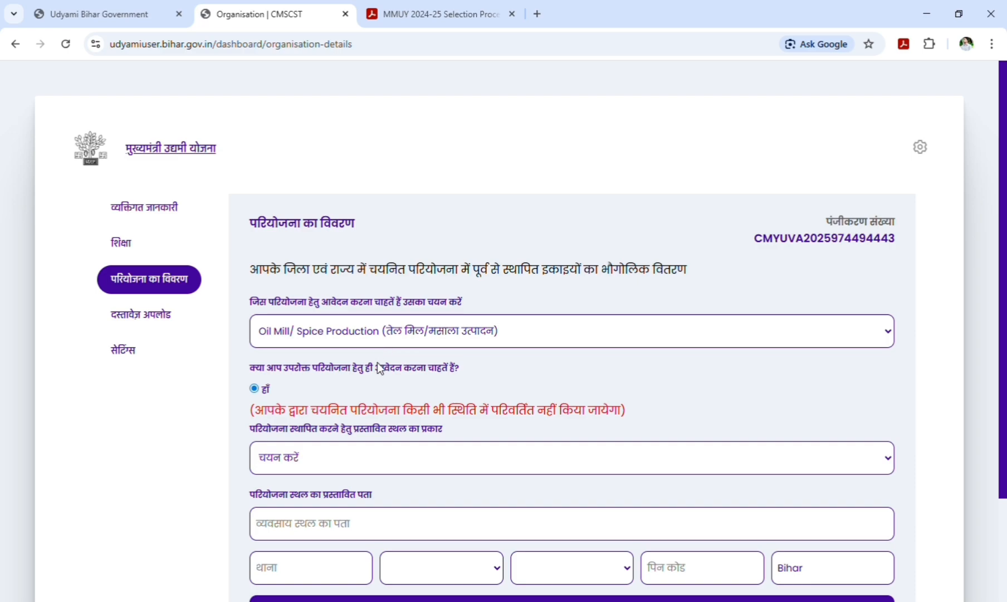
# Set the proposed project site type to स्वयं का स्थान.
pyautogui.scroll(-1, 368, 364)
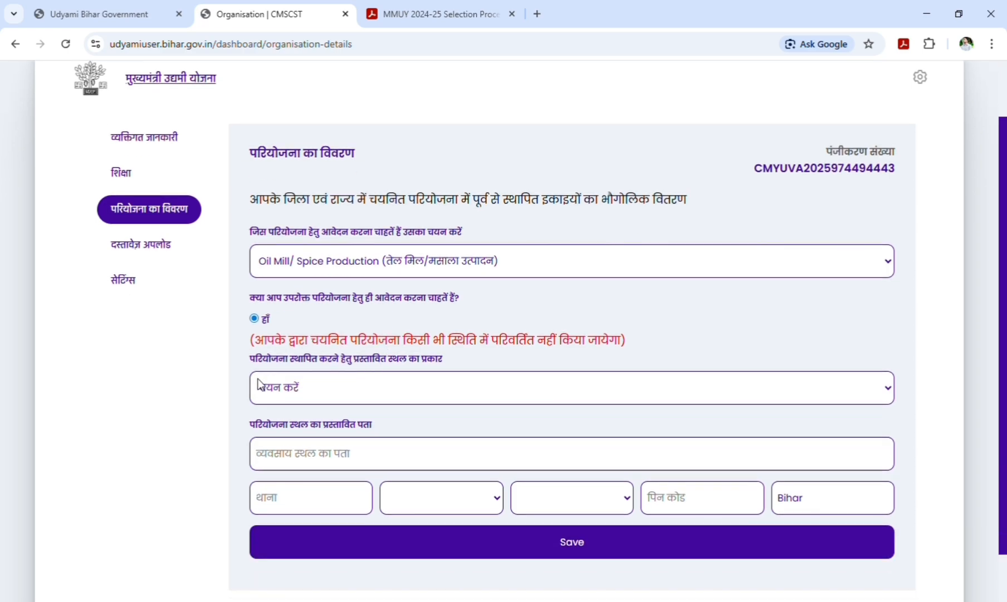
pyautogui.moveTo(271, 365); pyautogui.dragTo(391, 363)
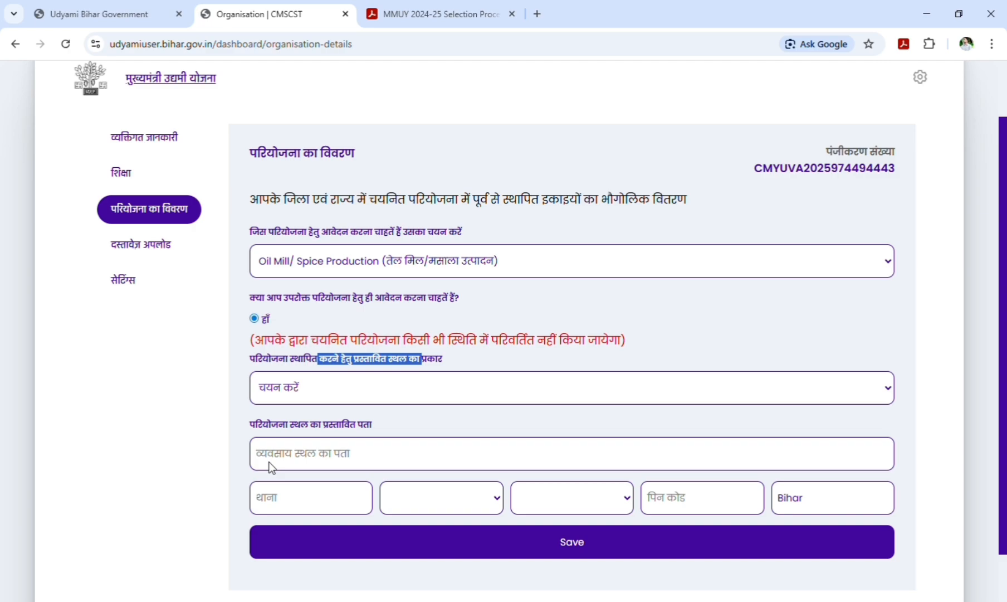
pyautogui.click(293, 449)
pyautogui.moveTo(249, 425); pyautogui.dragTo(304, 429)
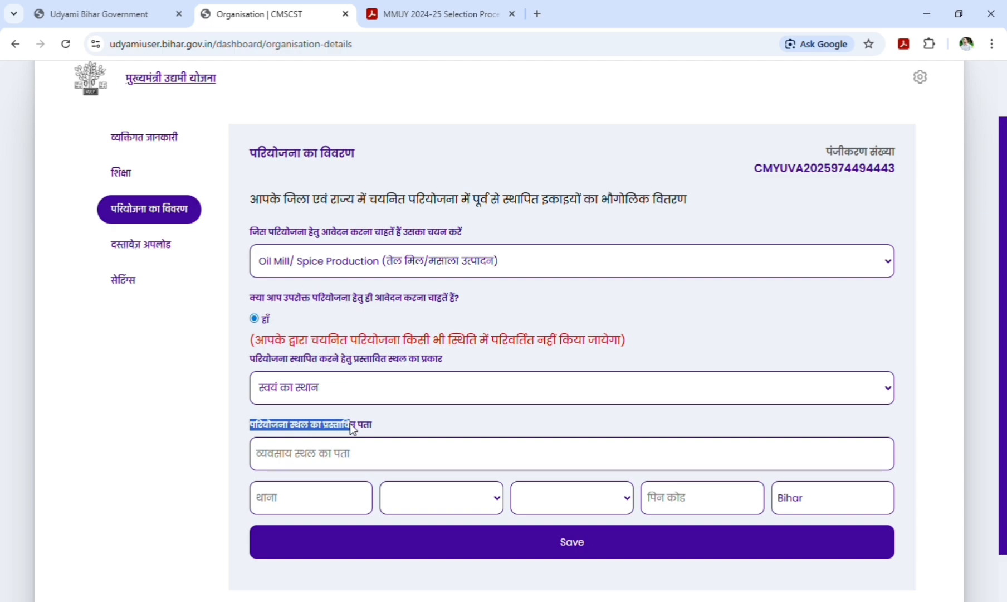
pyautogui.click(375, 424)
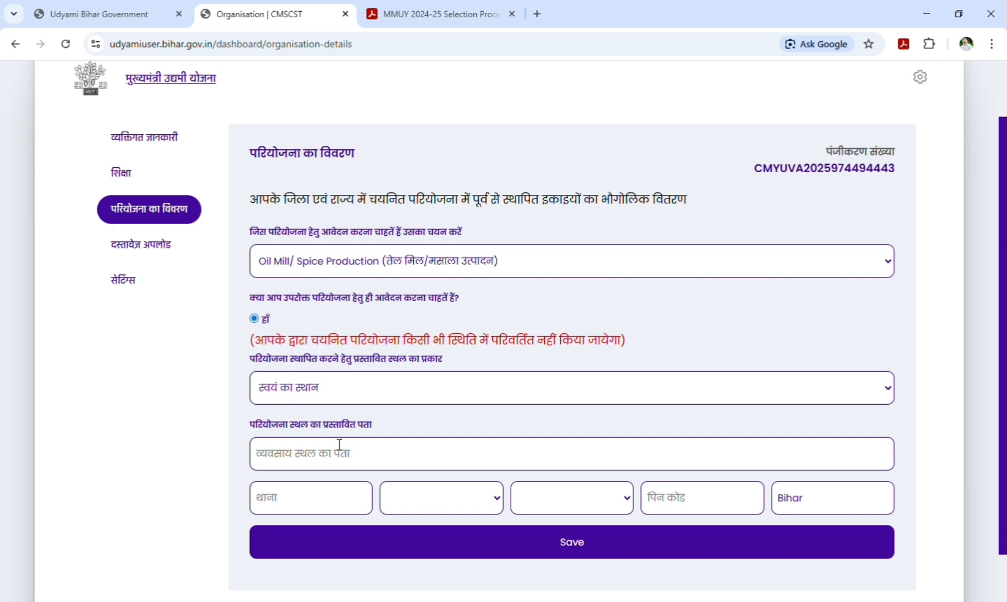
# Go over the proposed site's address, थाना and पिन कोड fields, then save the project details to reach दस्तावेज़ अपलोड.
pyautogui.click(321, 462)
pyautogui.scroll(-1, 321, 462)
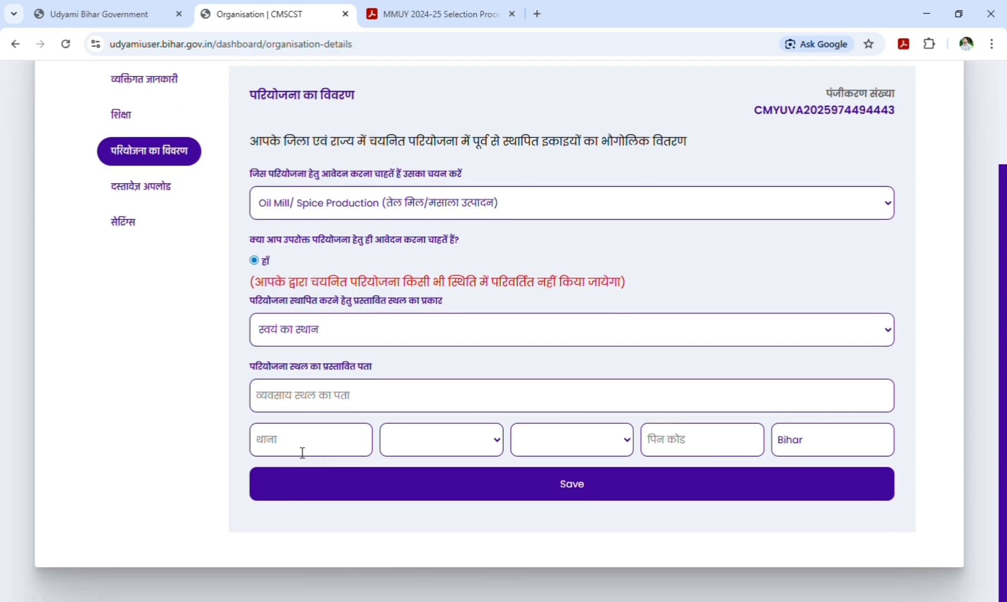
pyautogui.click(302, 452)
pyautogui.click(680, 451)
pyautogui.click(586, 485)
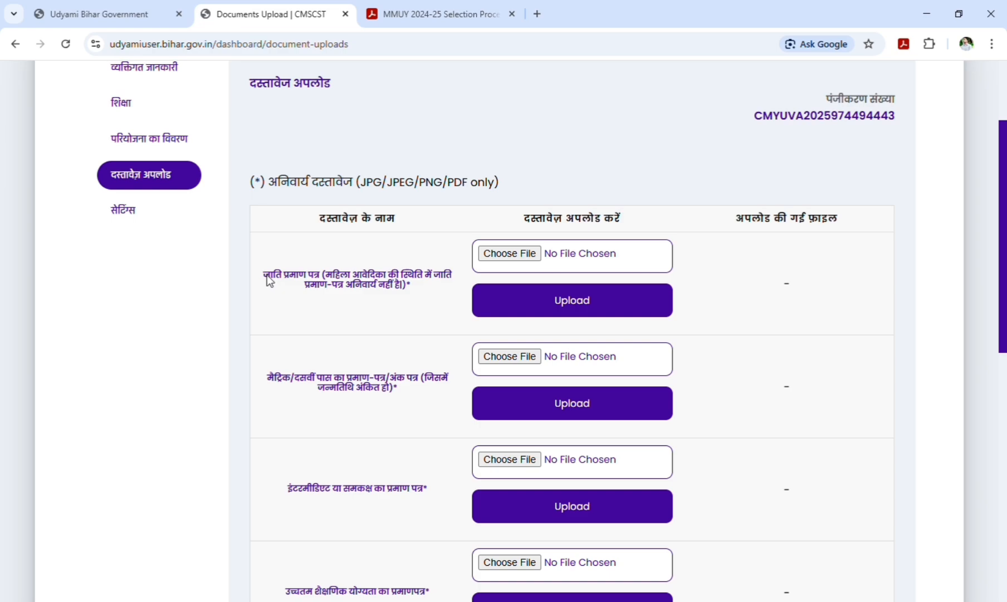
# Examine the mandatory document list from जाति प्रमाण पत्र to हस्ताक्षर की फोटो, and the form review and submission options below it.
pyautogui.moveTo(325, 277); pyautogui.dragTo(400, 281)
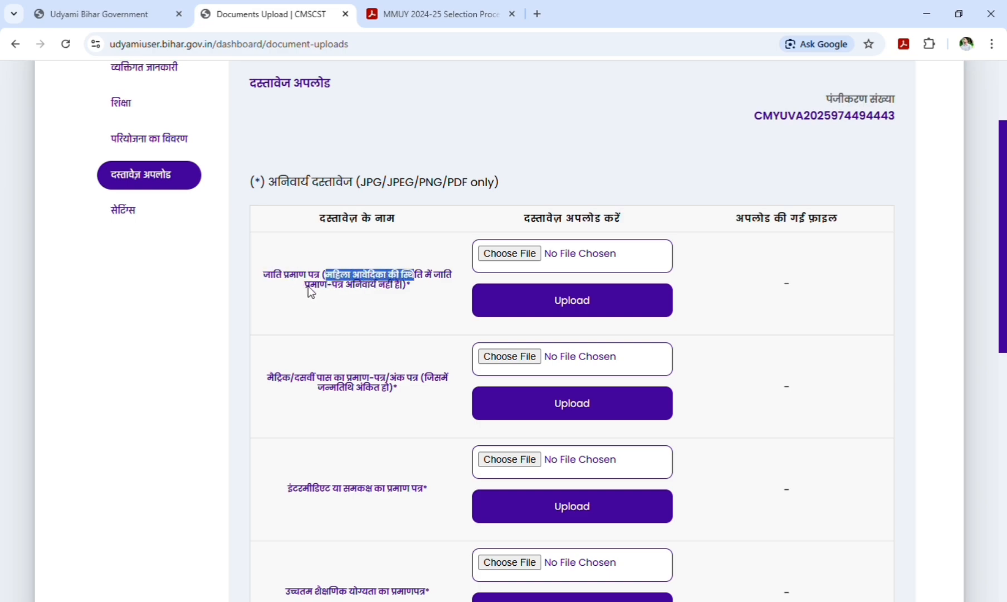
pyautogui.moveTo(308, 286); pyautogui.dragTo(353, 291)
pyautogui.click(593, 209)
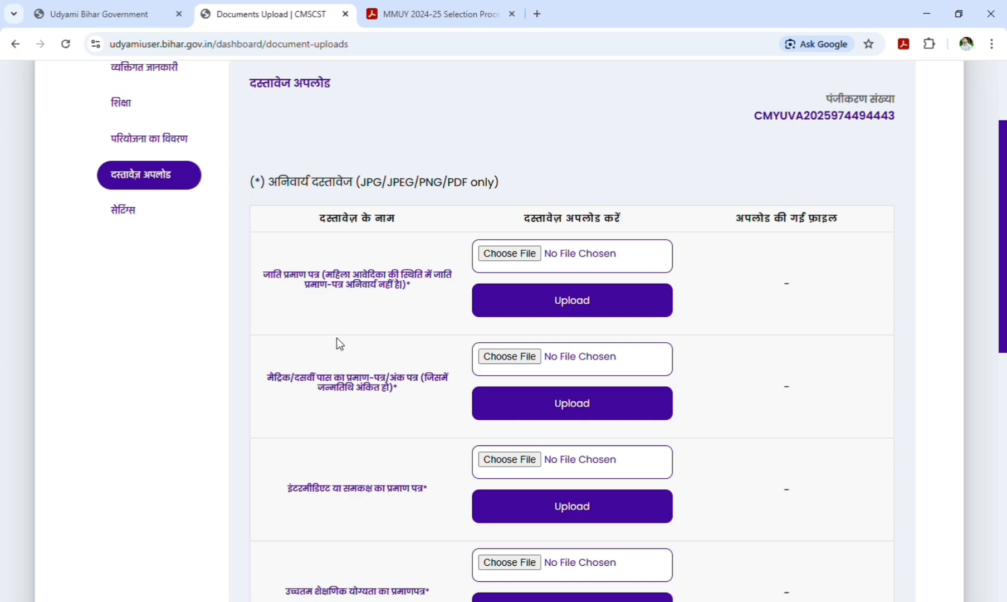
pyautogui.scroll(-1, 337, 337)
pyautogui.moveTo(282, 308); pyautogui.dragTo(345, 312)
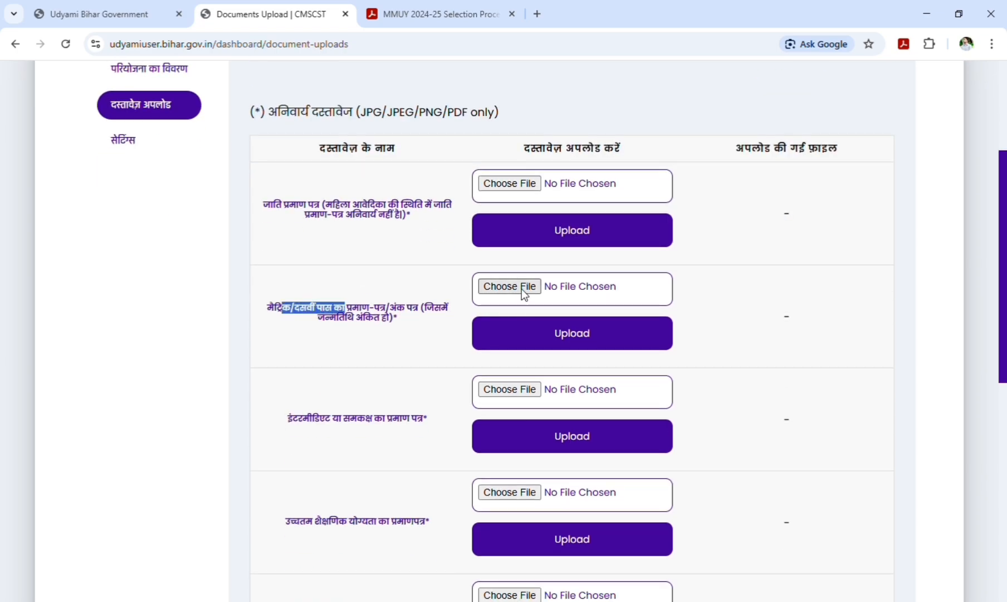
pyautogui.click(381, 424)
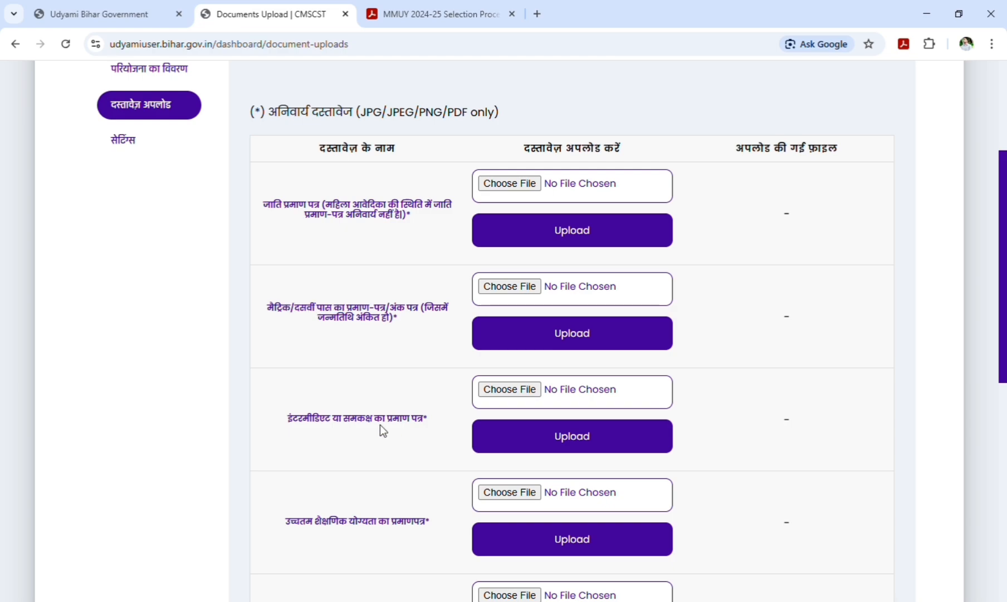
pyautogui.scroll(-1, 385, 425)
pyautogui.scroll(1, 377, 441)
pyautogui.scroll(-2, 370, 441)
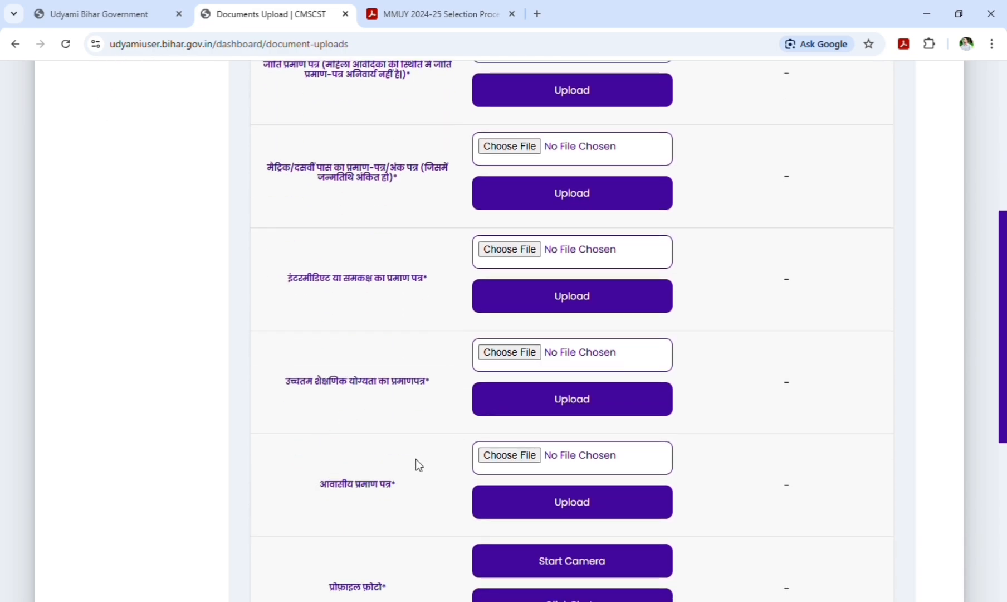
pyautogui.scroll(-3, 417, 463)
pyautogui.moveTo(313, 269); pyautogui.dragTo(423, 275)
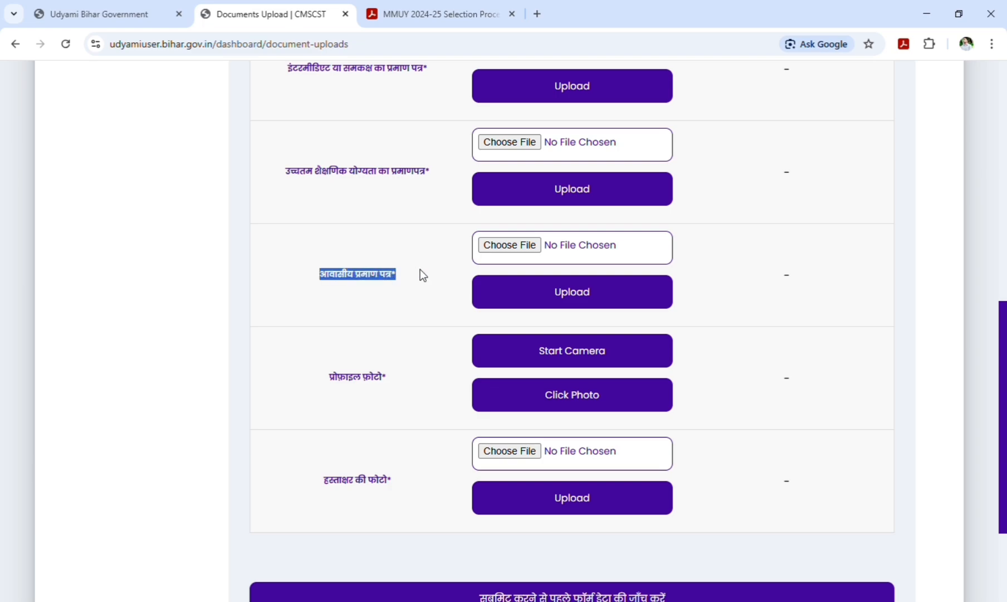
pyautogui.click(423, 279)
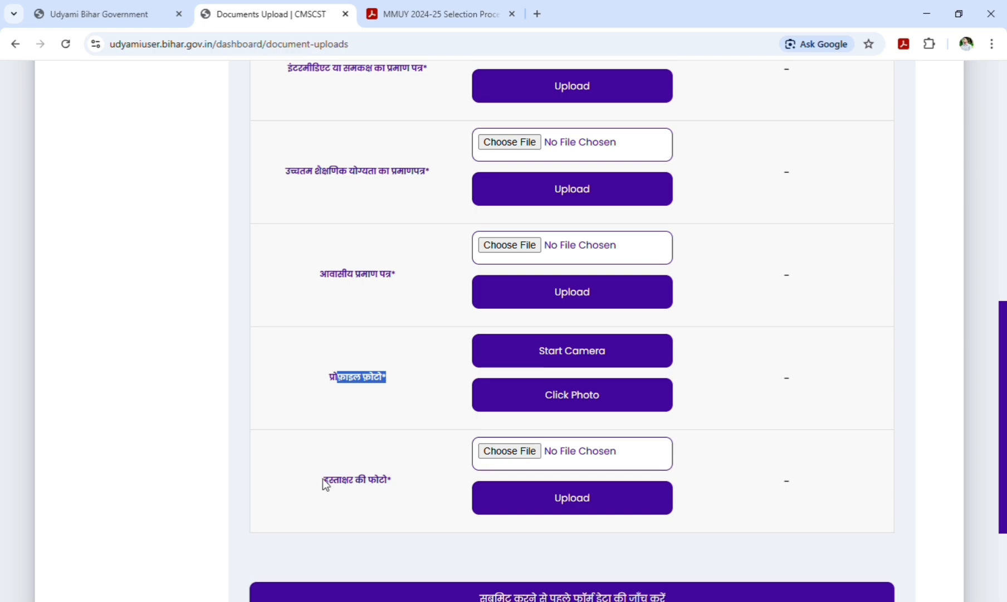
pyautogui.moveTo(322, 478); pyautogui.dragTo(380, 478)
pyautogui.scroll(-3, 404, 473)
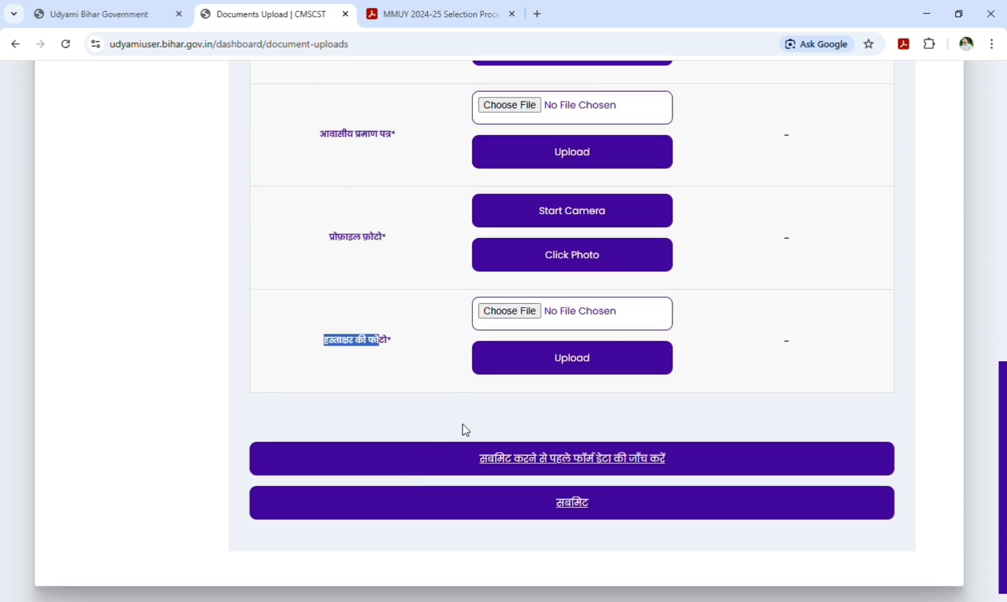
pyautogui.click(473, 460)
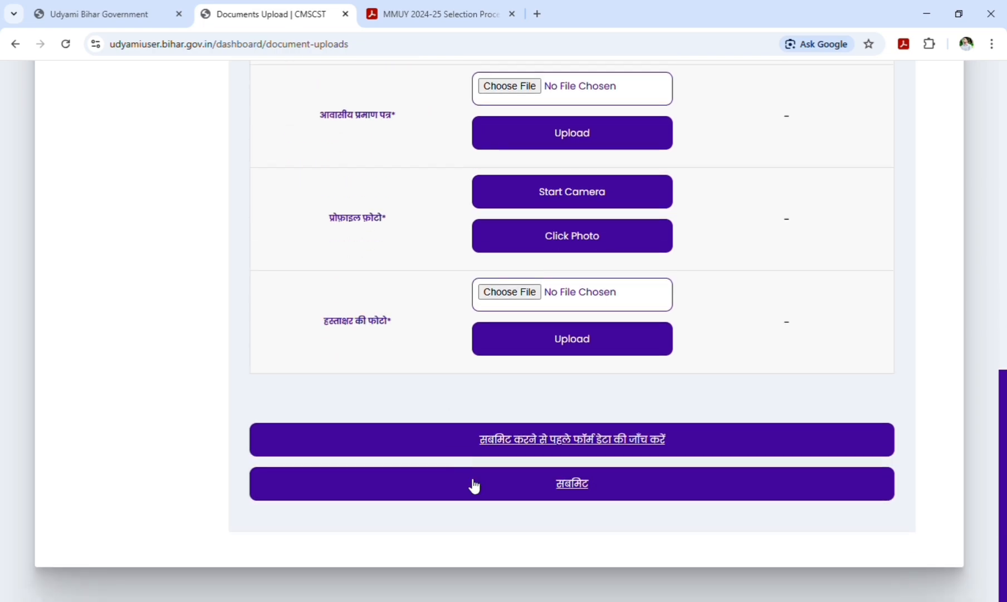